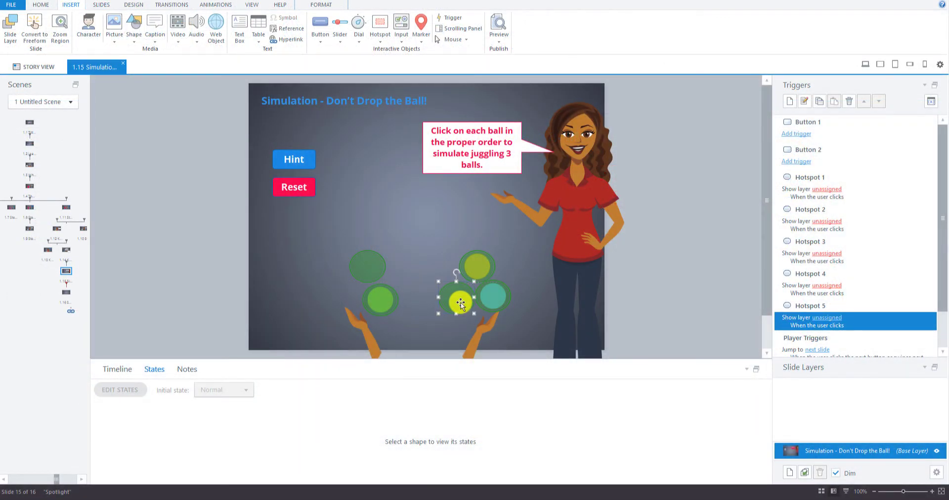
- Duplicate the teal ball's oval hotspot and place the copy beside the green ball, above the hand on the slide's left
click(529, 276)
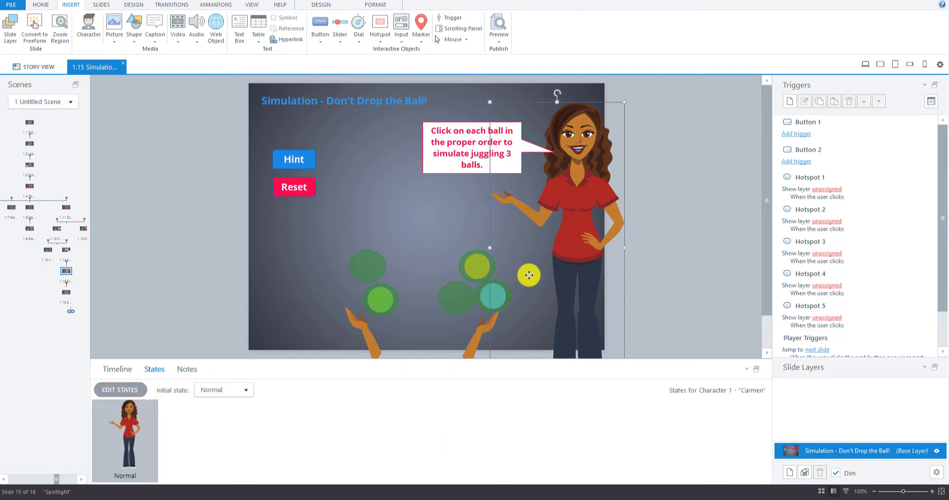
click(495, 304)
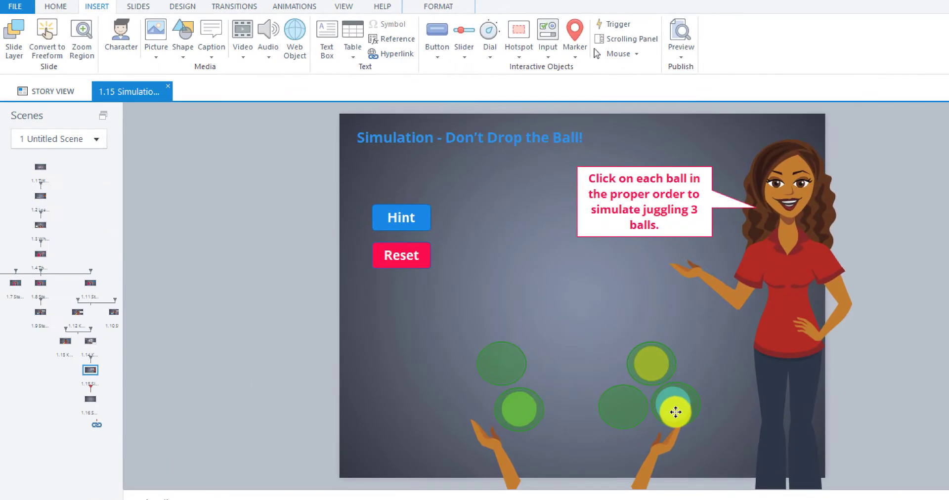
drag(584, 355, 584, 357)
drag(675, 412, 674, 412)
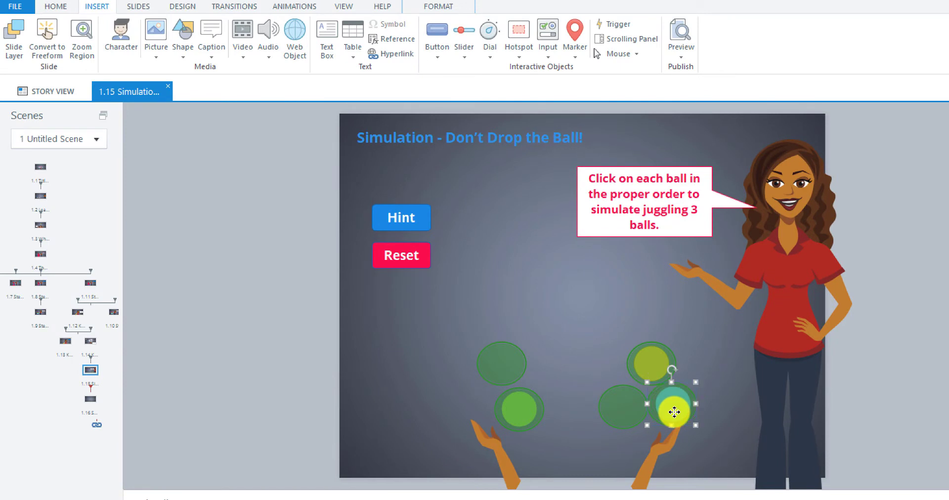
click(725, 394)
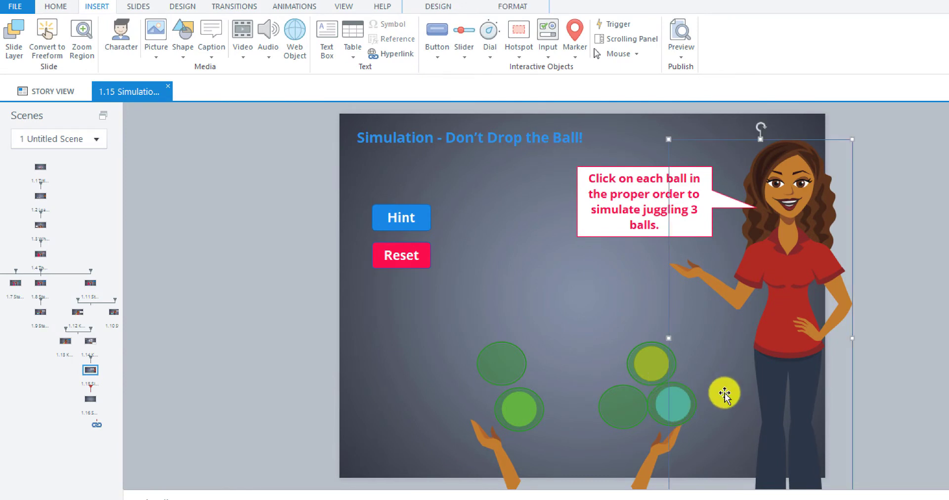
click(583, 321)
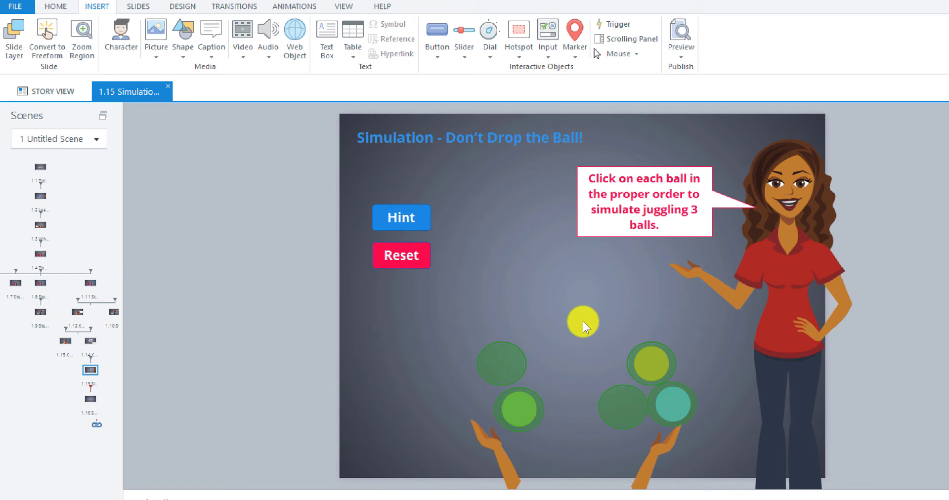
key(Tab)
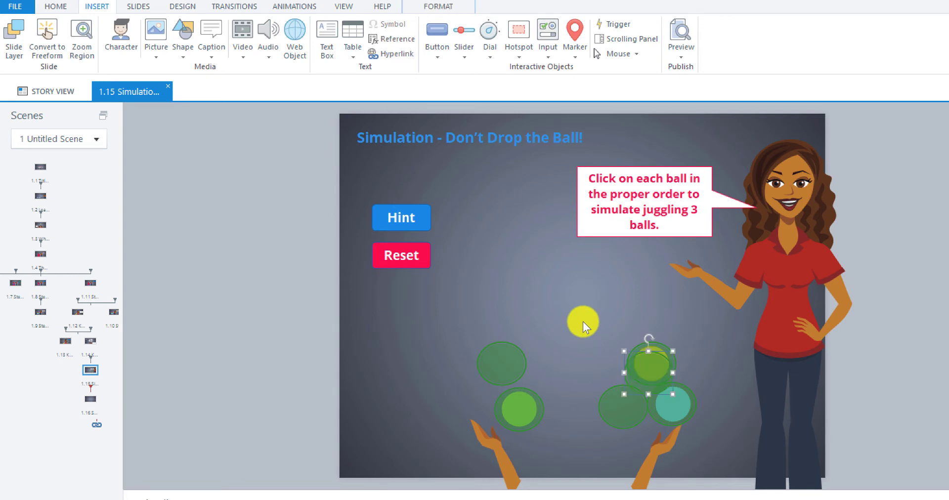
drag(629, 373, 467, 403)
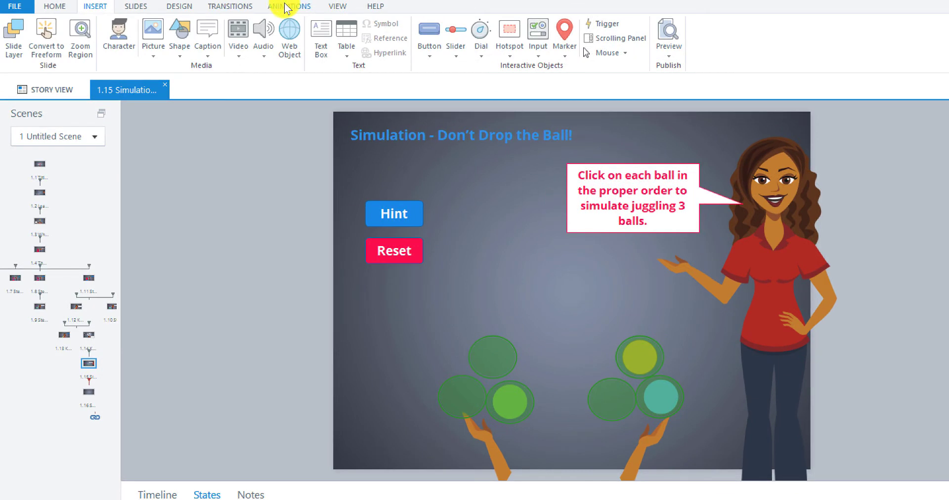
- Move the end points of two of the yellow ball's arc motion paths onto the hotspot above the green ball
click(213, 4)
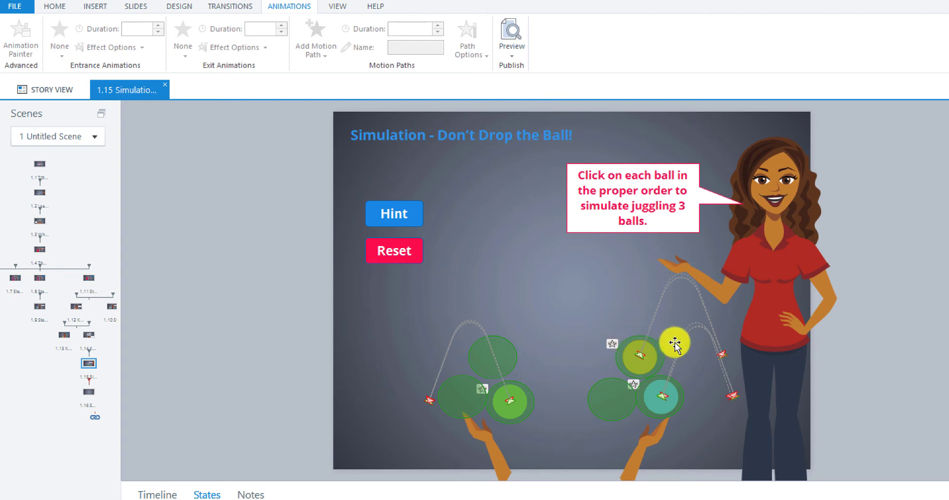
click(642, 362)
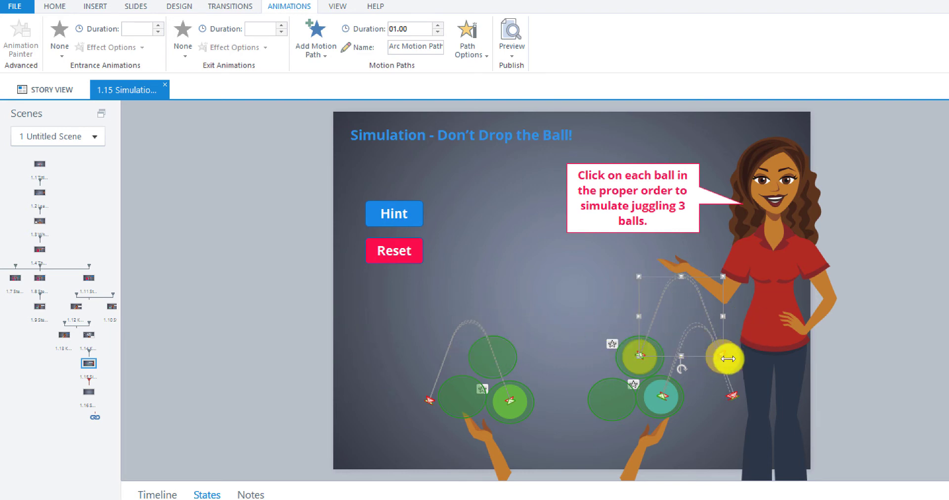
click(634, 356)
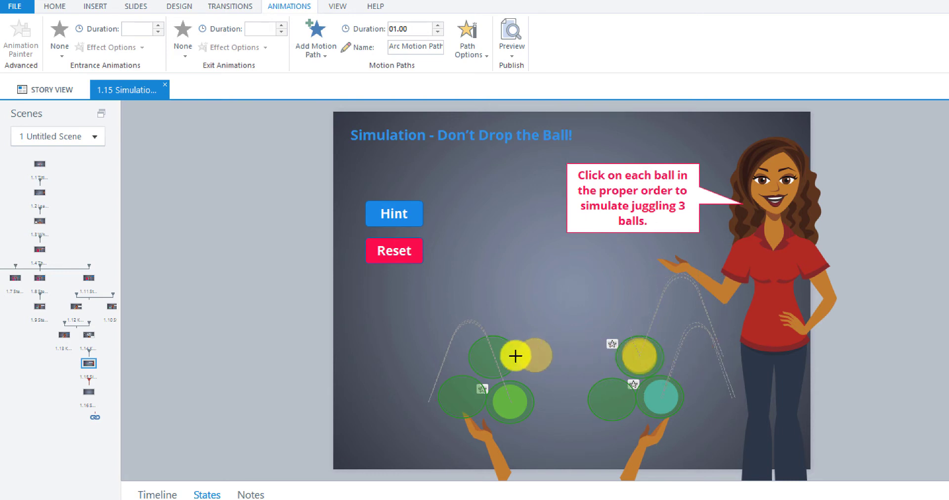
click(493, 356)
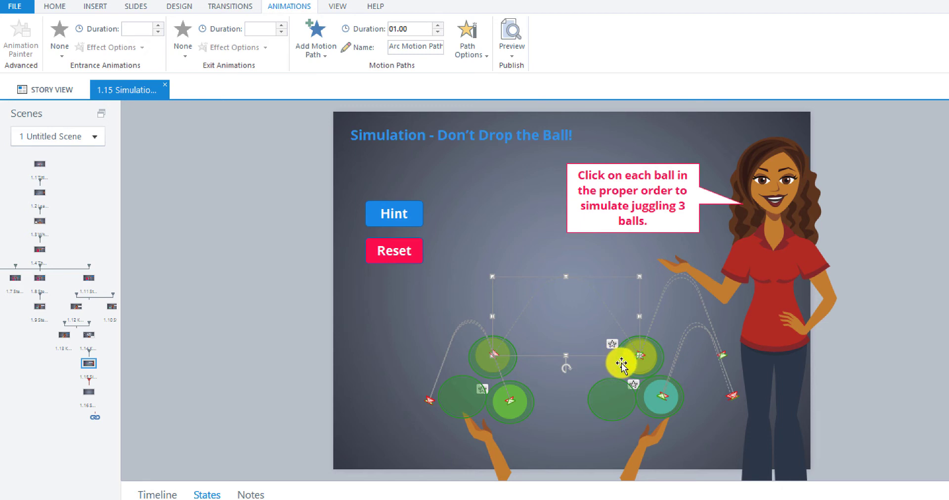
click(712, 322)
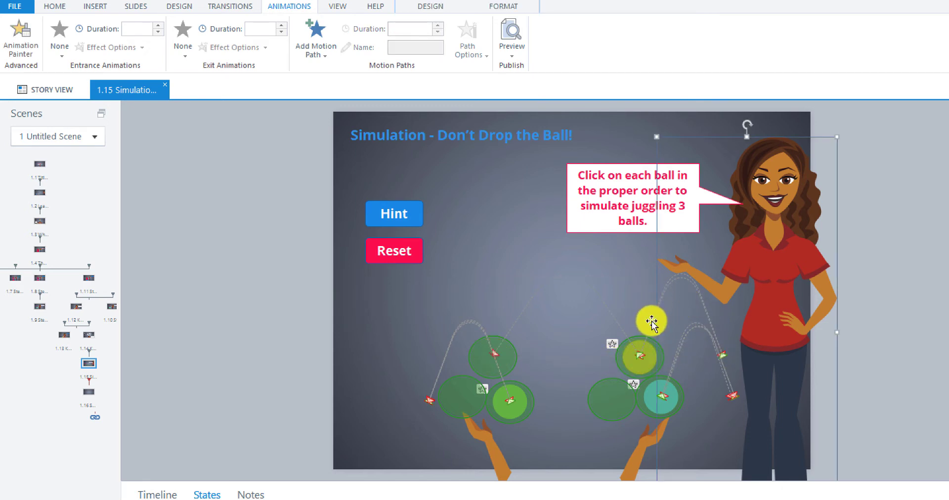
click(652, 321)
mouse_move(652, 321)
mouse_down()
mouse_move(720, 354)
mouse_move(493, 357)
mouse_up()
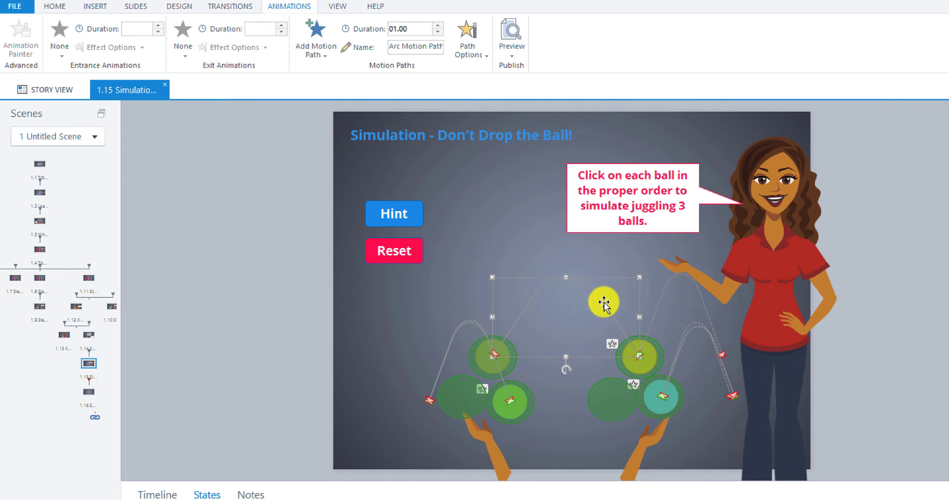
- Identify the yellow ball's arc paths and delete the surplus Arc Motion Path 3
right_click(604, 302)
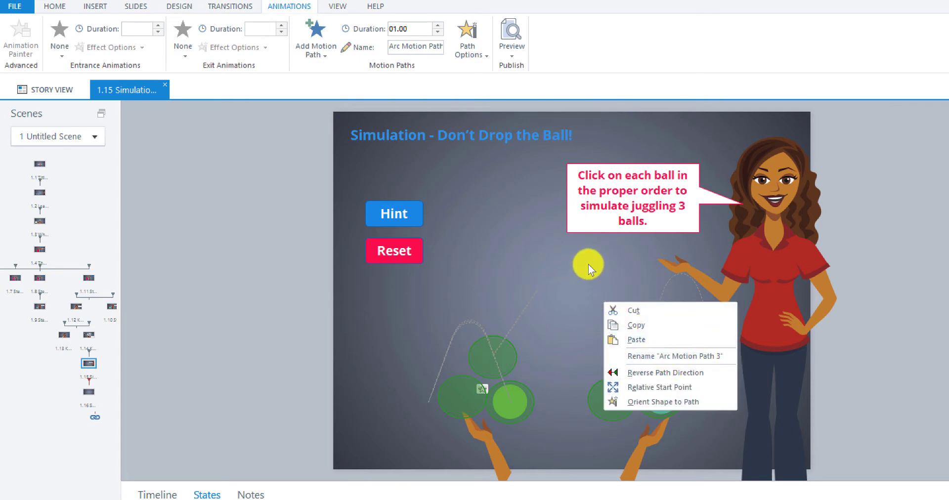
click(587, 258)
drag(599, 296, 716, 354)
right_click(716, 355)
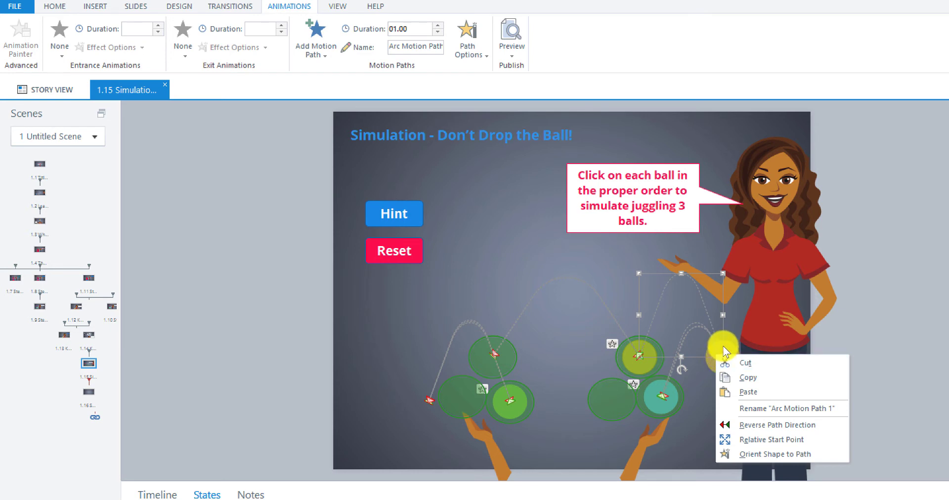
click(619, 327)
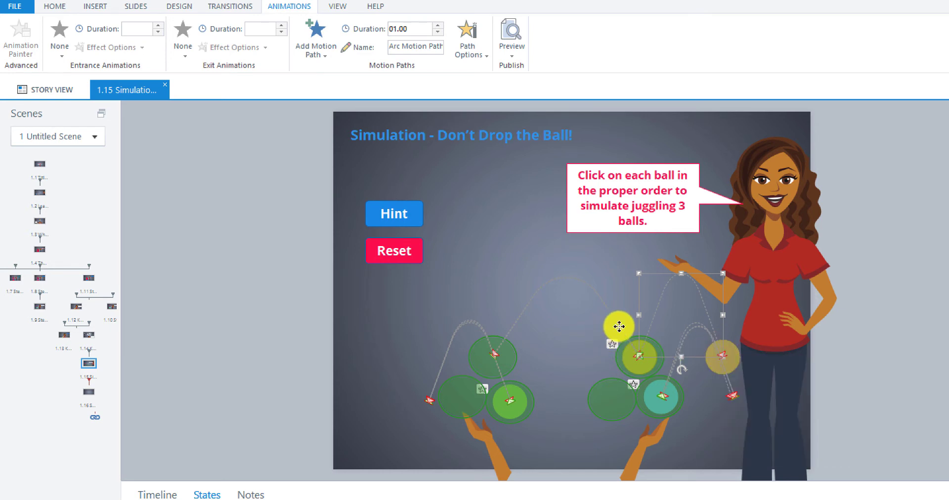
click(620, 326)
right_click(620, 327)
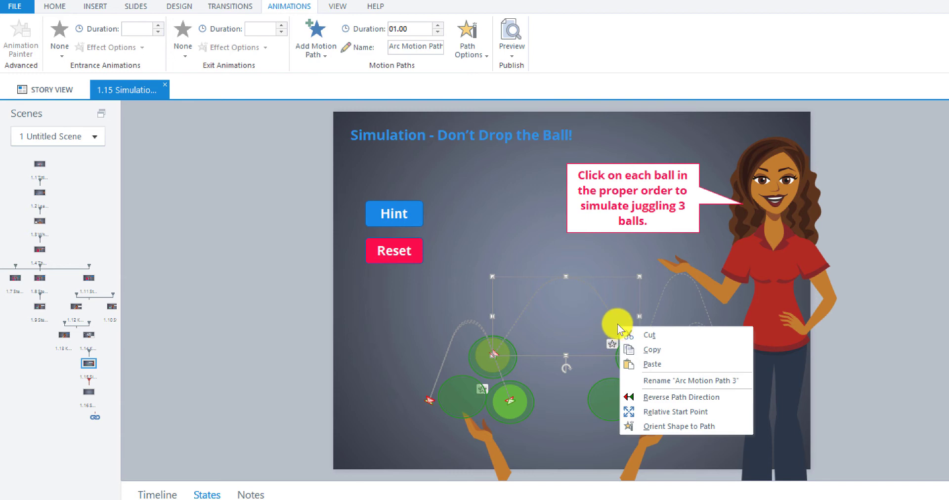
click(618, 324)
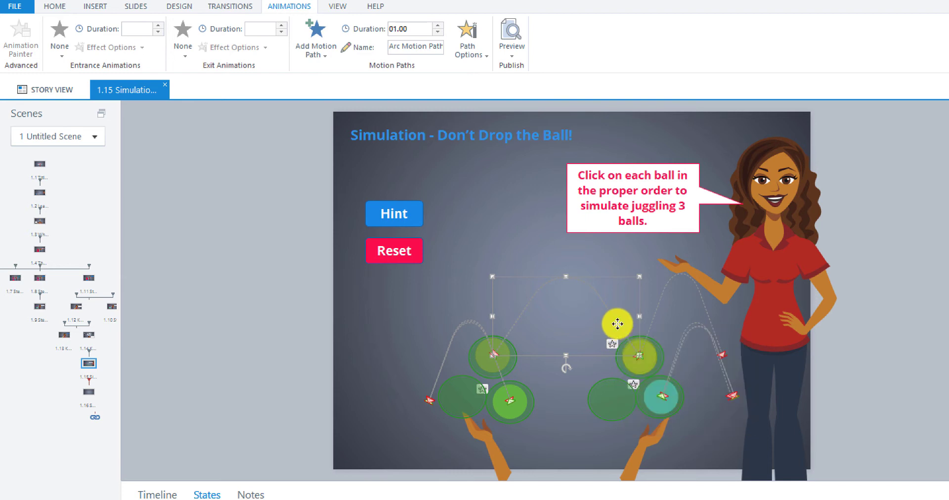
key(Delete)
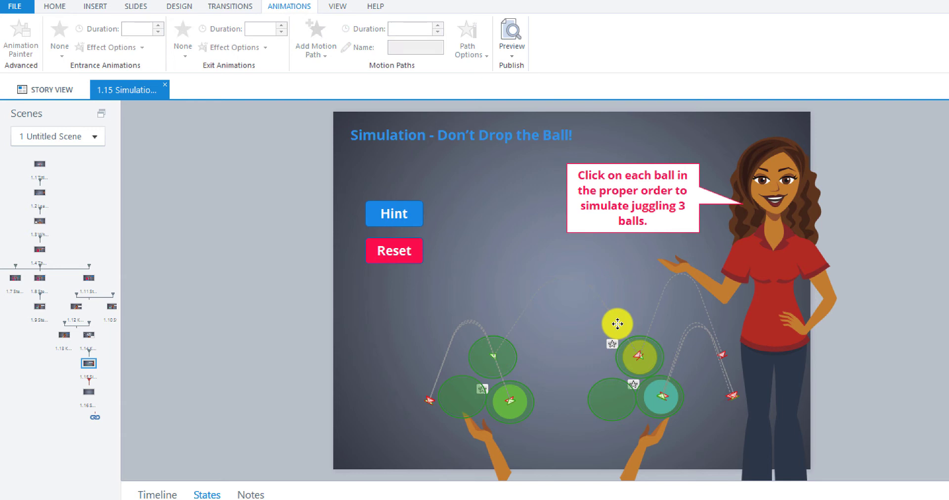
- Move the end of Arc Motion Path 1 onto the hotspot above the green ball and check Arc Motion Path 2's direction setting
mouse_move(617, 324)
mouse_down()
mouse_move(718, 334)
mouse_move(710, 323)
mouse_move(724, 355)
mouse_move(491, 357)
mouse_move(669, 303)
mouse_move(612, 316)
mouse_up()
click(583, 325)
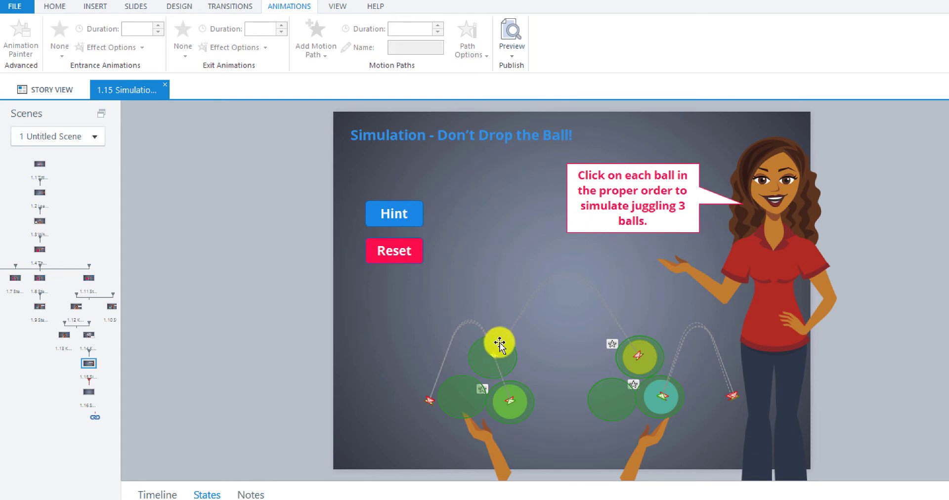
click(504, 341)
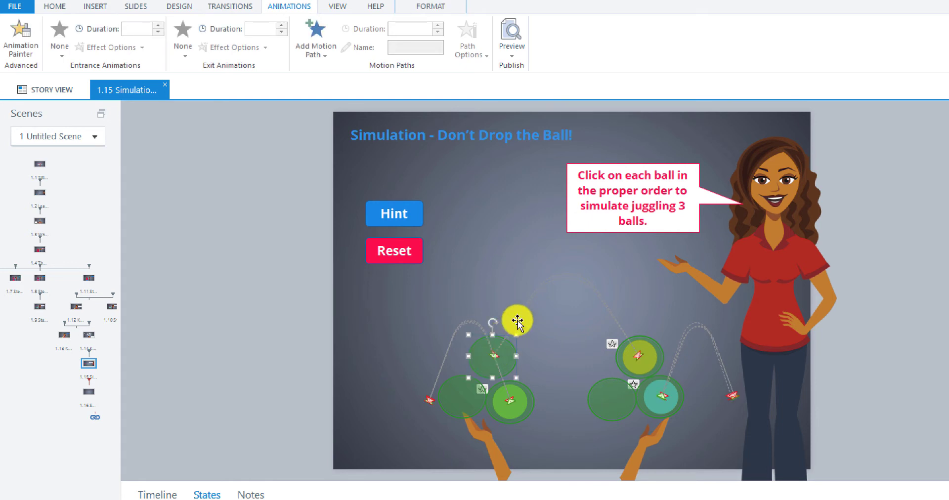
click(518, 322)
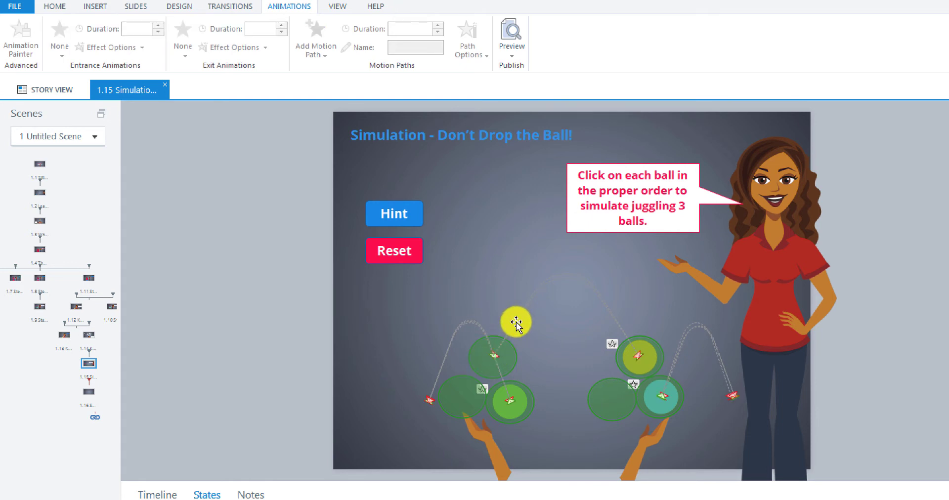
click(517, 322)
right_click(516, 322)
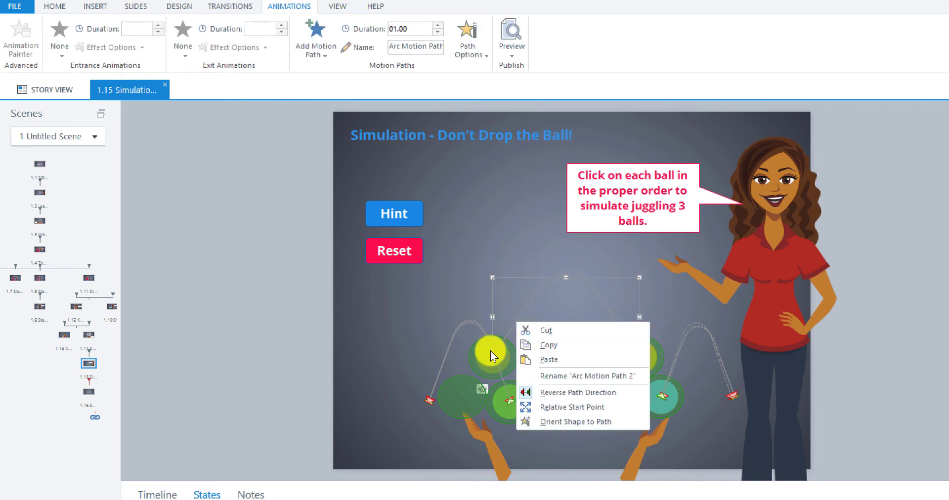
click(670, 303)
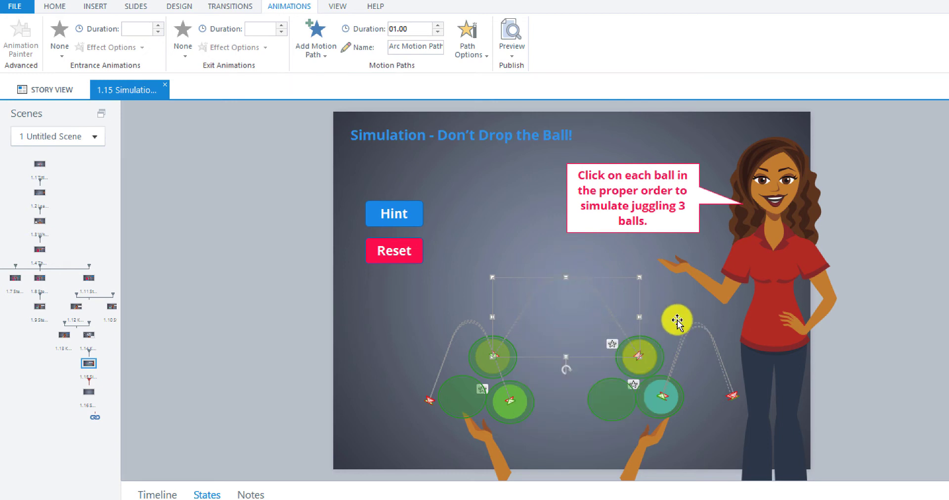
click(668, 314)
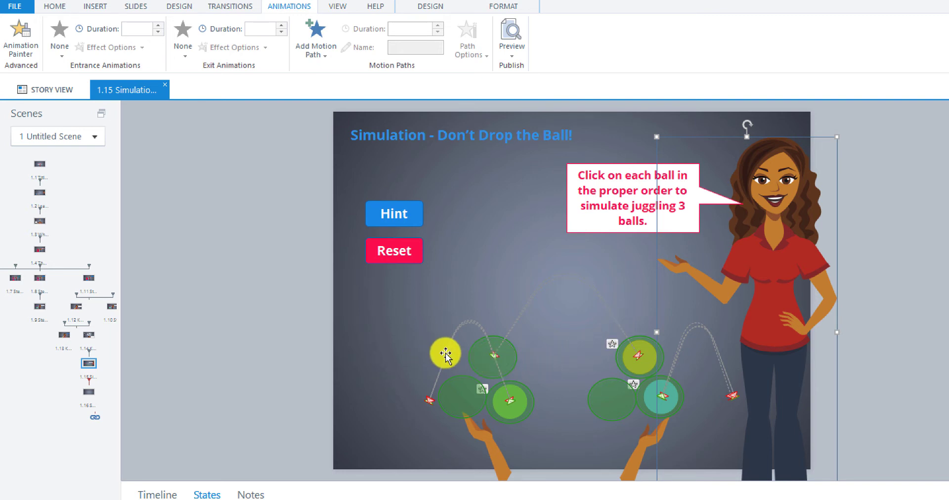
- Delete the green ball's surplus Arc Motion Path 6
click(445, 352)
right_click(446, 352)
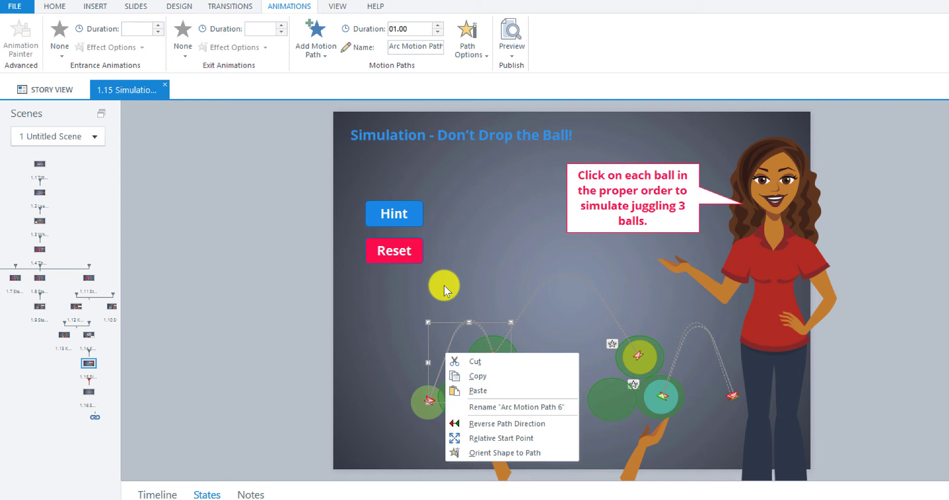
click(441, 322)
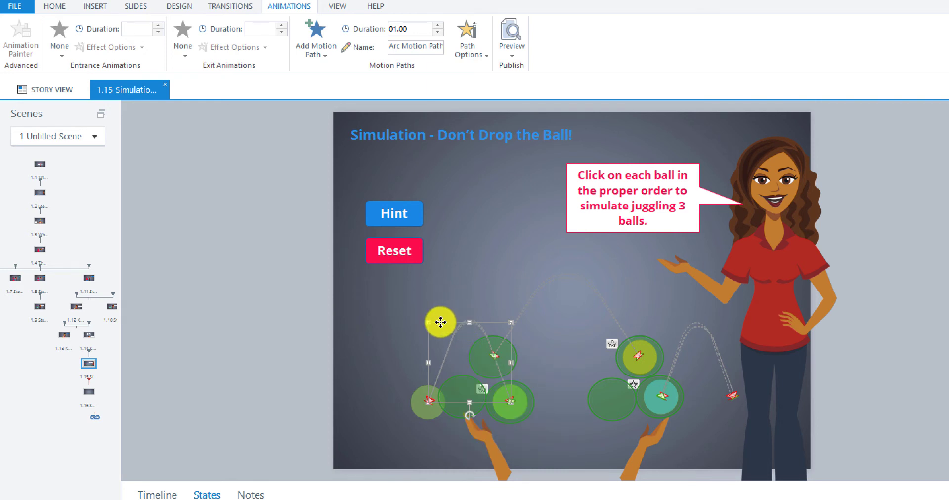
key(Escape)
- Move the outer end of the green ball's Arc Motion Path 5 onto the empty hotspot beside the teal ball and raise its arc
drag(441, 322, 444, 355)
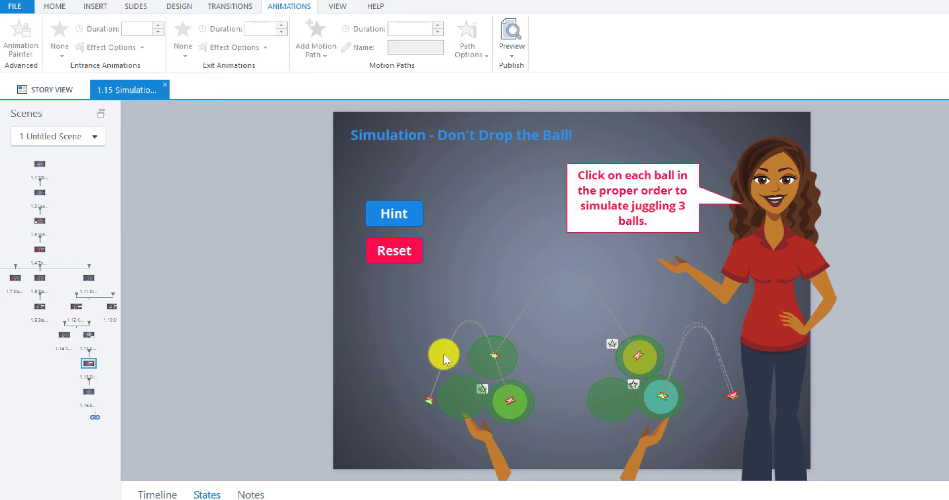
click(443, 358)
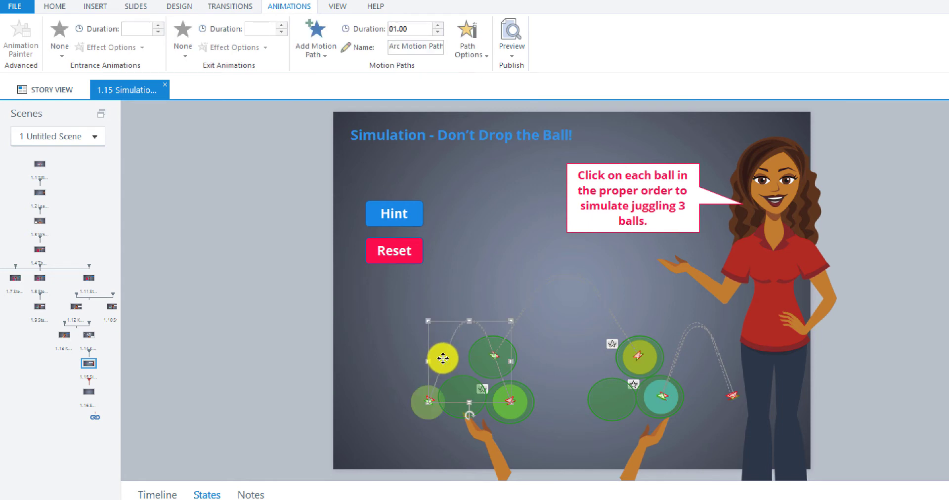
right_click(447, 362)
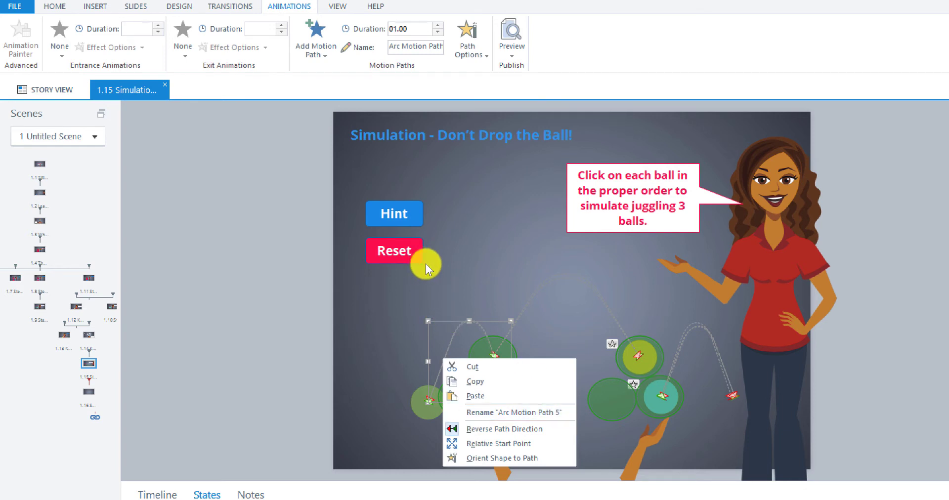
key(Escape)
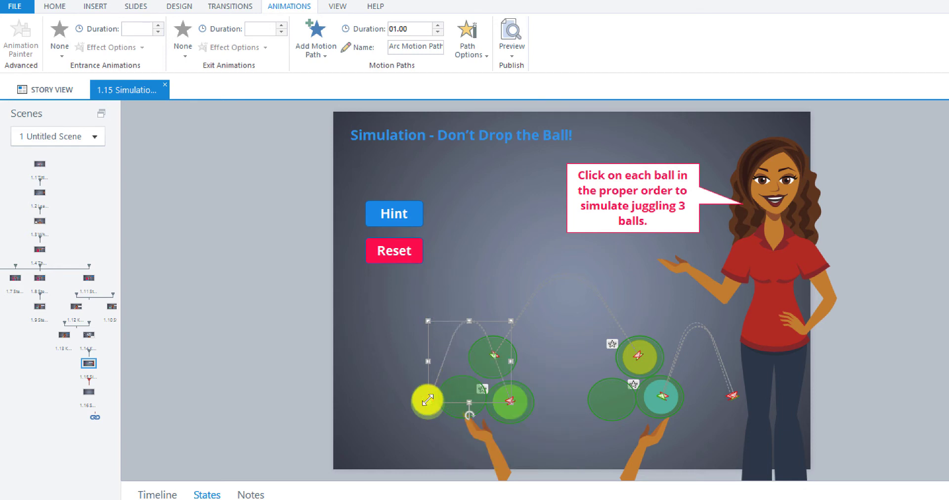
drag(428, 400, 612, 399)
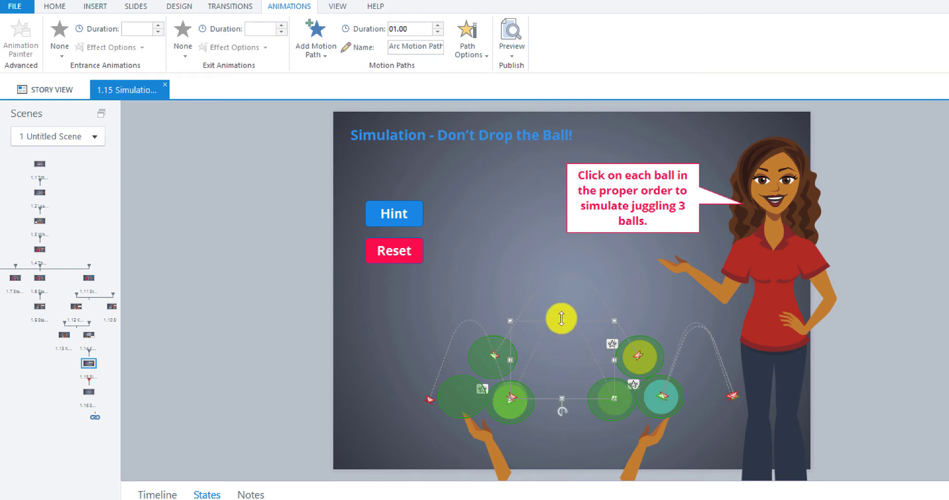
drag(562, 319, 563, 273)
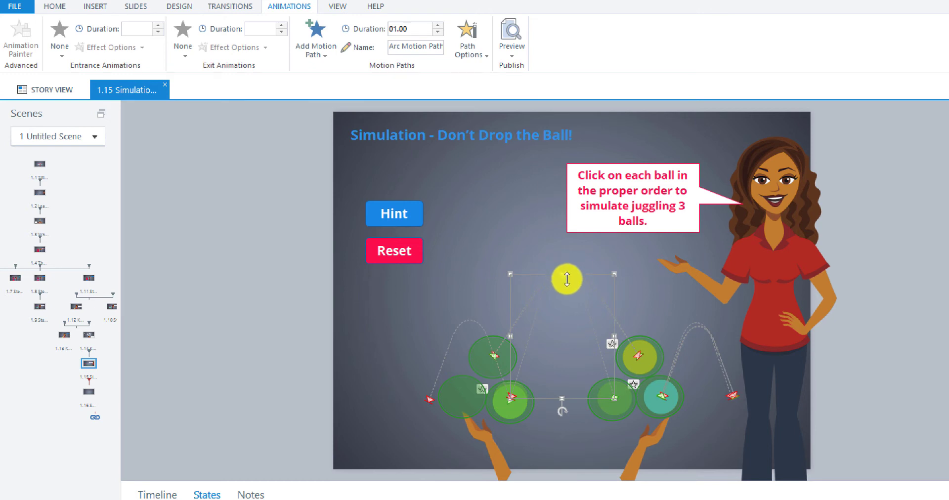
- Move the outer end of the green ball's Arc Motion Path 4 onto the empty hotspot beside the teal ball and raise its arc
click(433, 384)
right_click(435, 384)
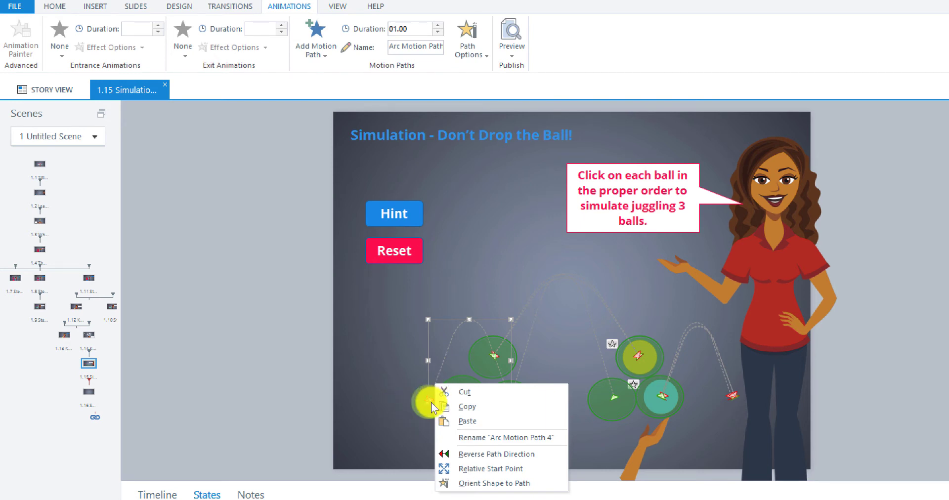
key(Escape)
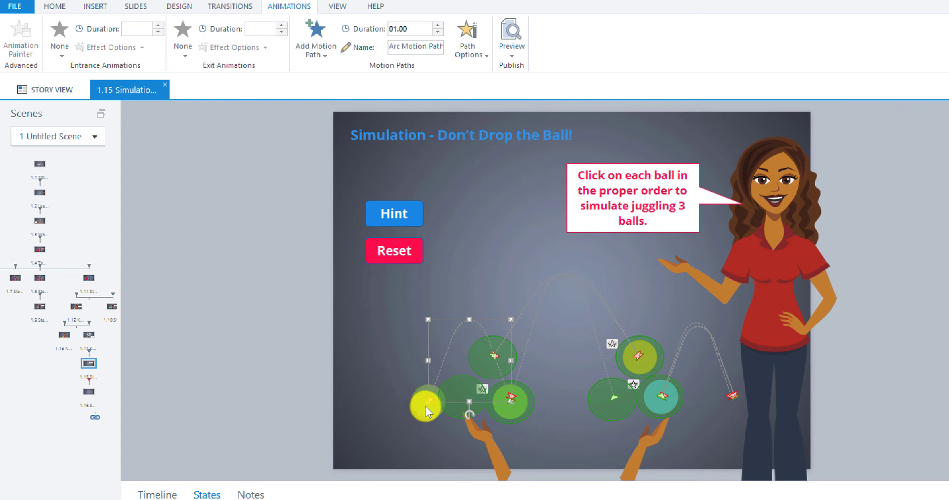
drag(430, 399, 613, 400)
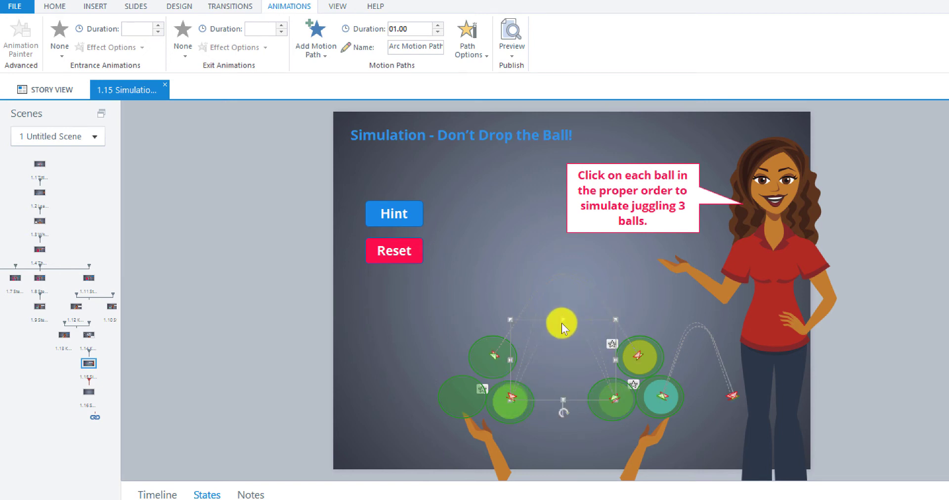
drag(565, 321, 676, 360)
- Identify the teal ball's arc paths and delete the surplus Arc Motion Path 9
click(662, 395)
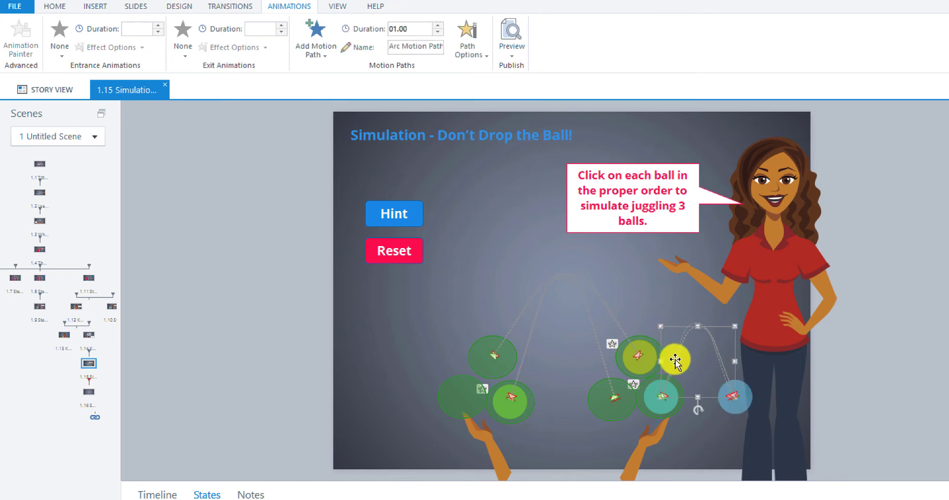
right_click(675, 360)
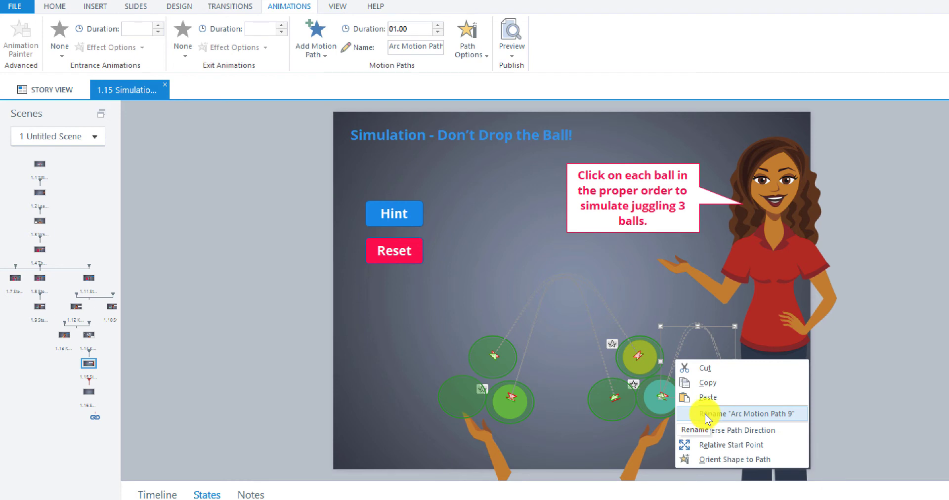
click(678, 325)
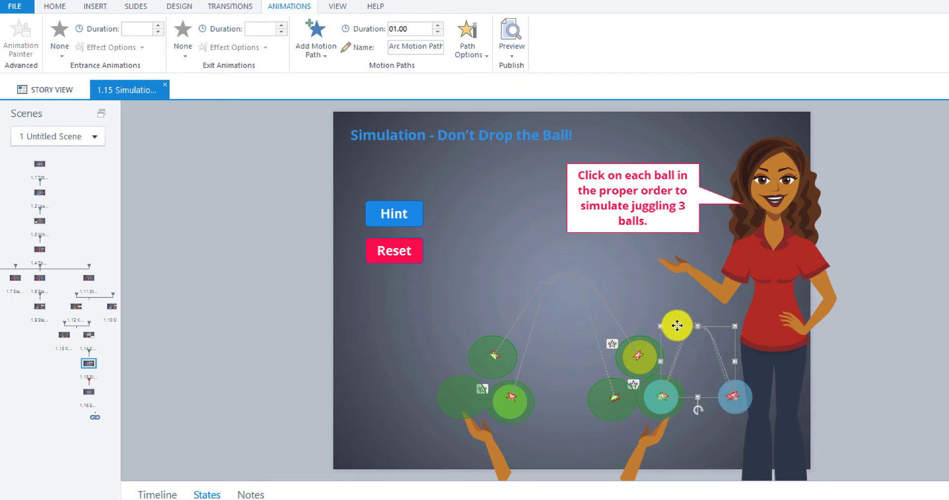
drag(678, 326, 683, 331)
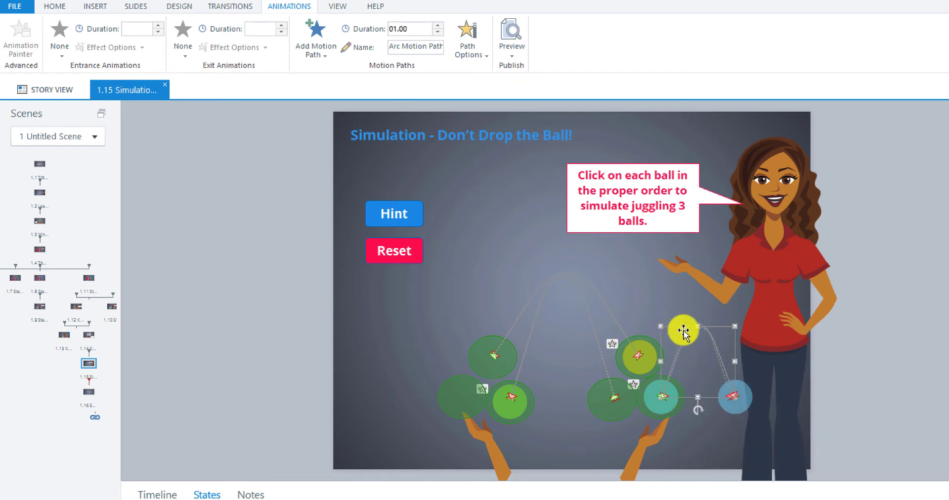
key(Escape)
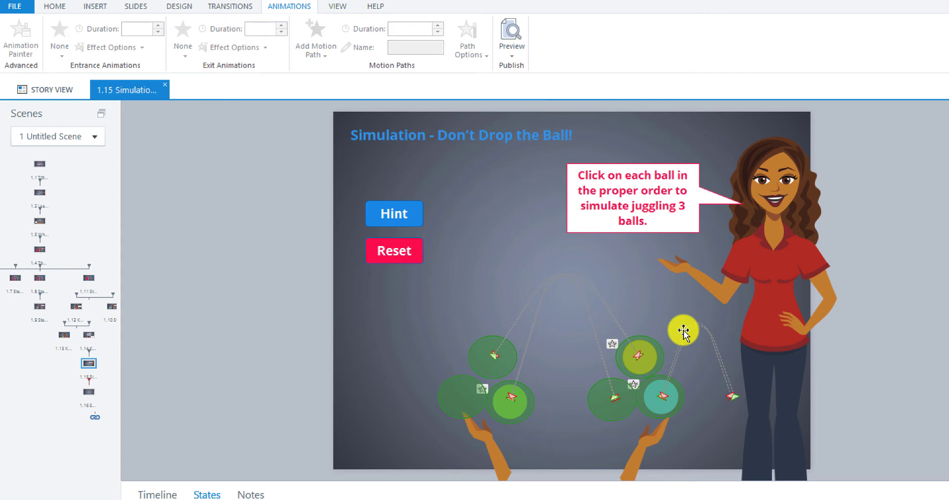
- Move the outer end of the teal ball's Arc Motion Path 8 onto the empty hotspot beside the green ball and raise its arc
click(684, 333)
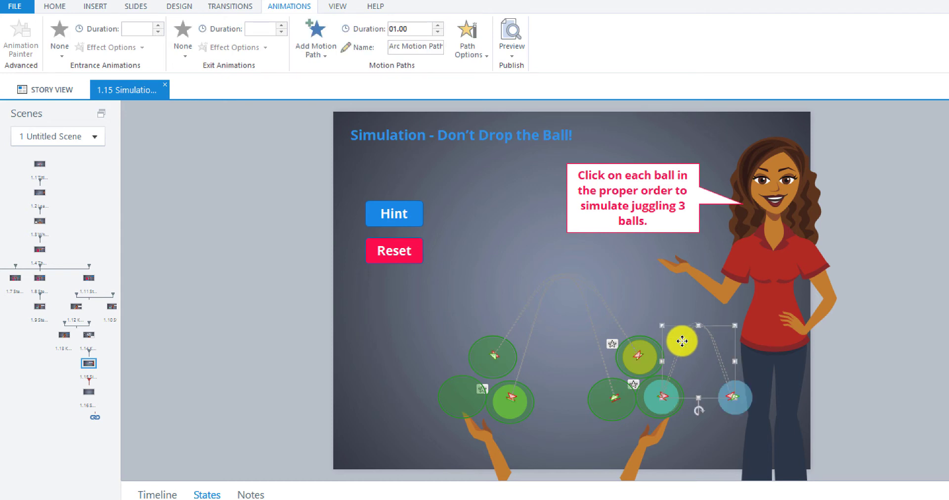
drag(684, 332, 720, 399)
right_click(720, 398)
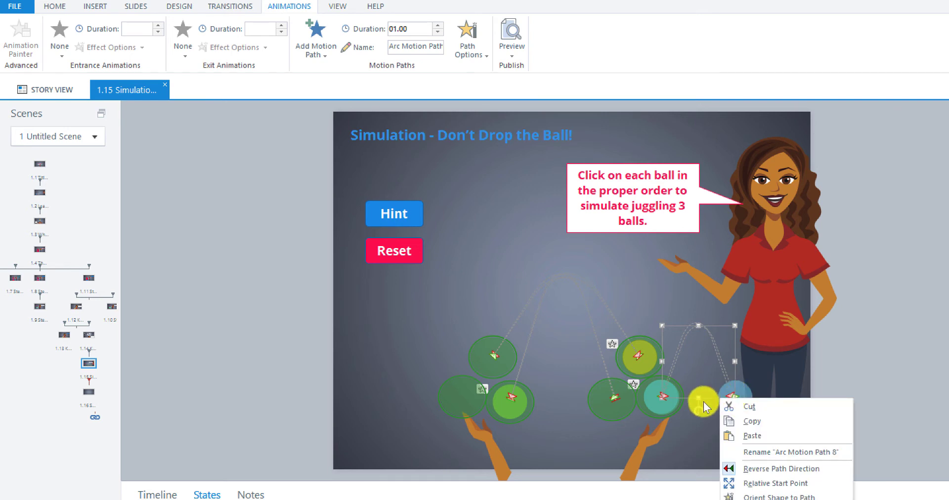
click(708, 408)
drag(707, 408, 460, 397)
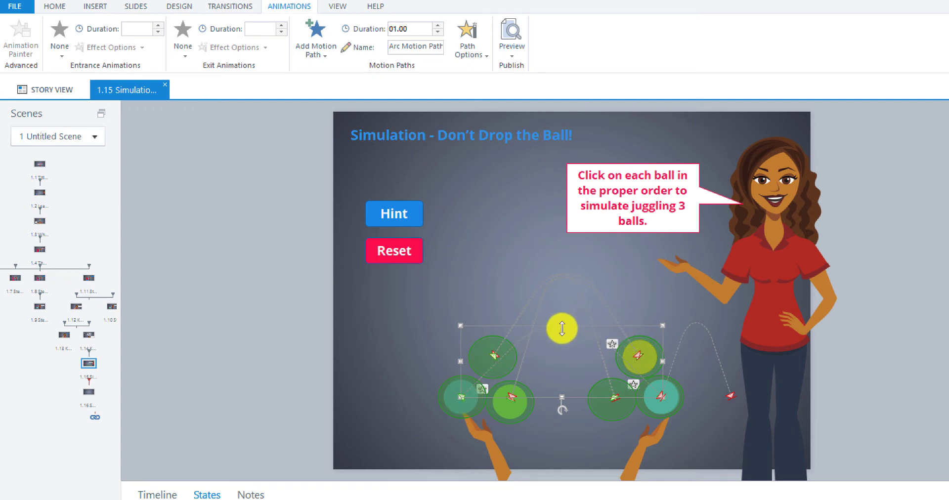
click(561, 316)
click(564, 278)
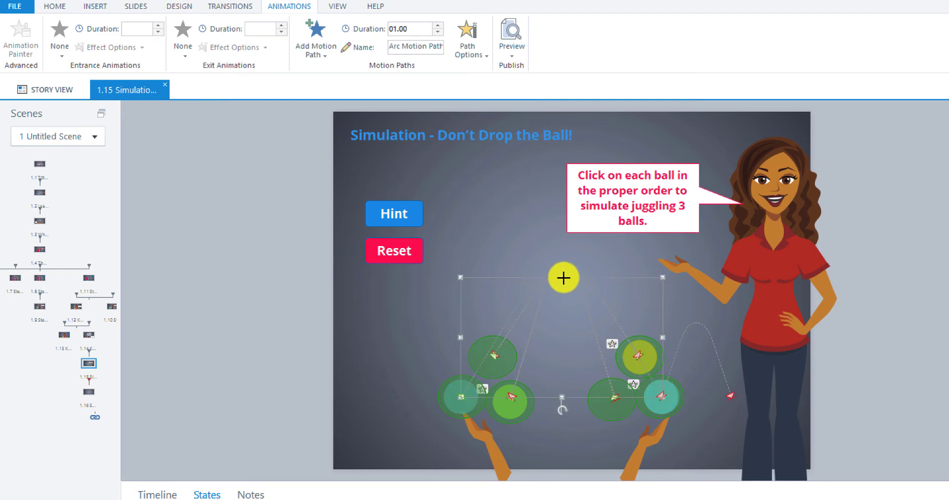
- Move the outer end of the teal ball's Arc Motion Path 7 onto the hotspot beside the green ball, matching the other arcs' height
click(722, 366)
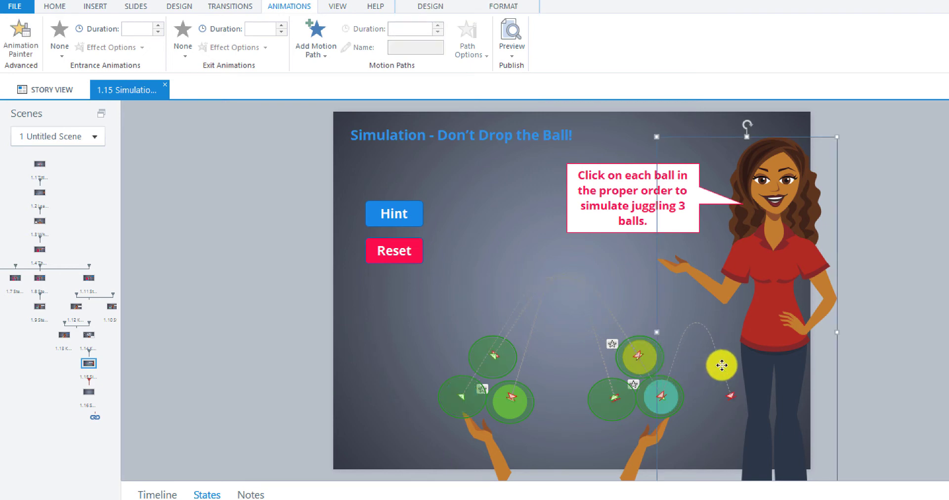
click(719, 361)
right_click(719, 361)
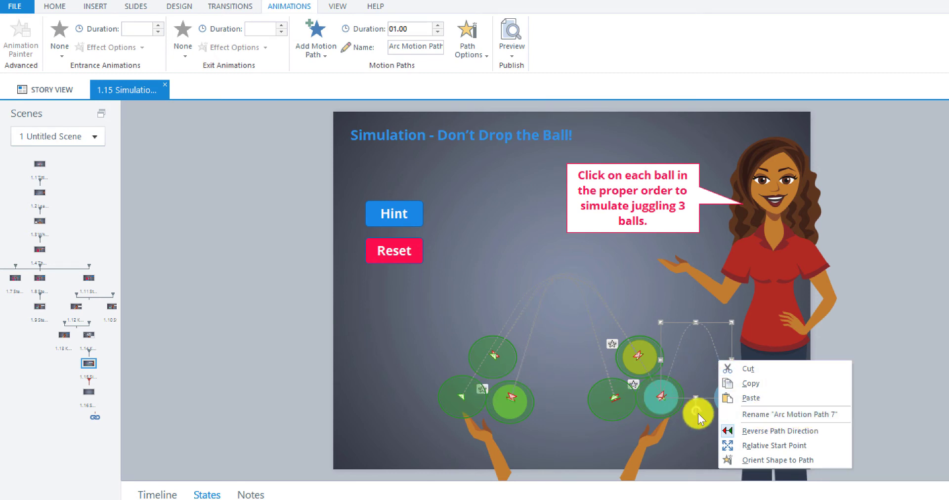
click(716, 395)
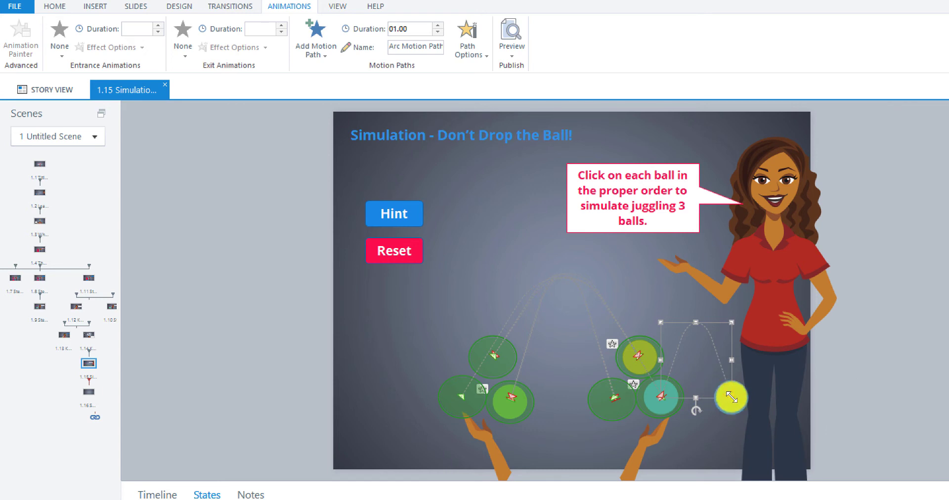
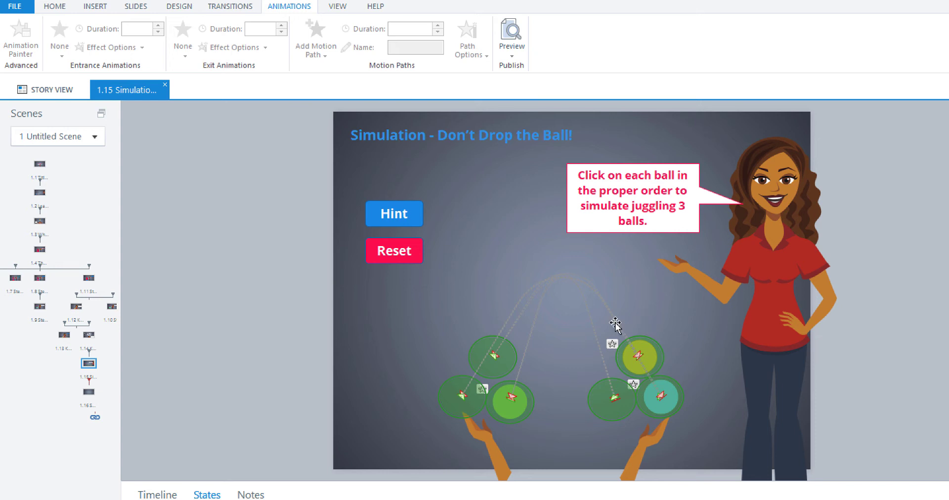
- Examine the arc paths and the hotspots over the yellow, green and teal balls and above the green ball
drag(616, 326, 647, 371)
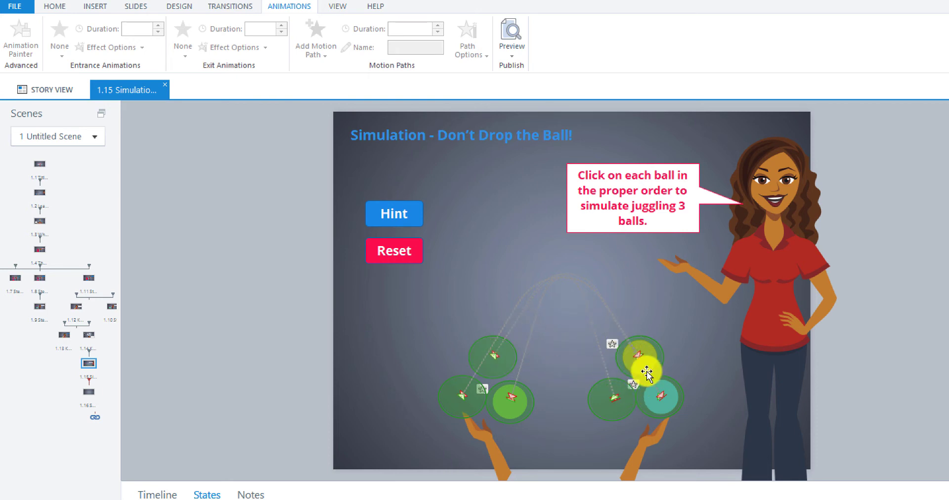
drag(647, 371, 512, 393)
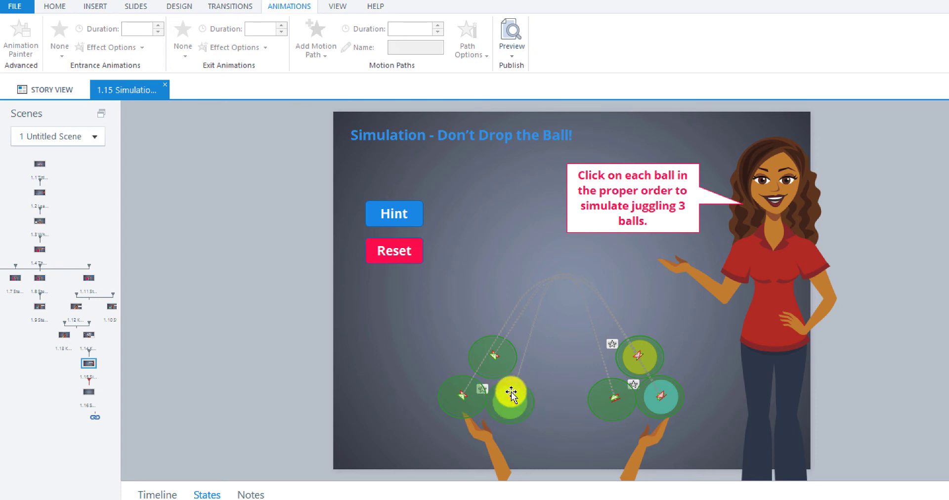
mouse_move(511, 393)
mouse_down()
mouse_move(544, 313)
mouse_move(638, 367)
mouse_move(599, 397)
mouse_move(612, 403)
mouse_move(505, 401)
mouse_move(619, 396)
mouse_up()
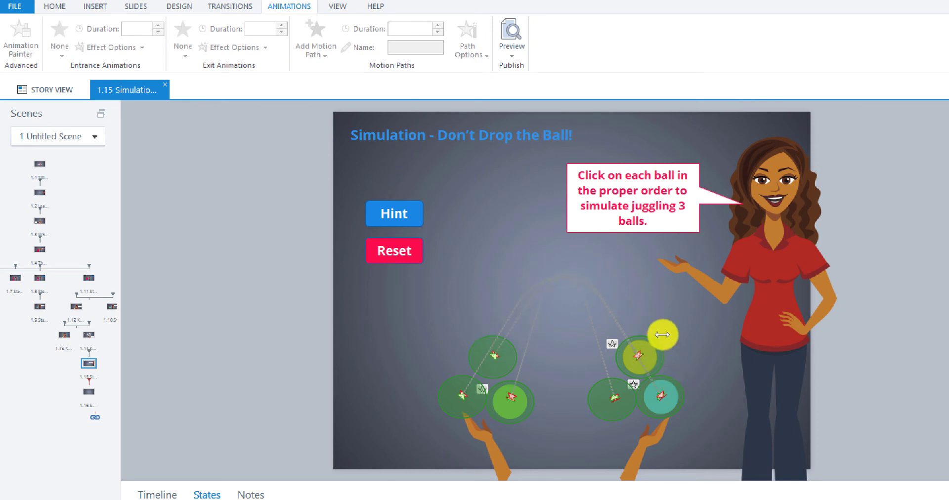
click(650, 354)
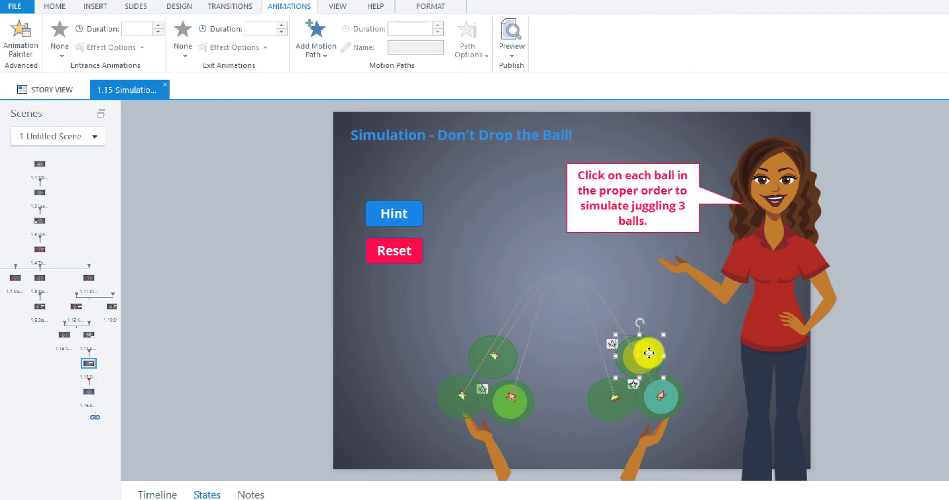
click(493, 366)
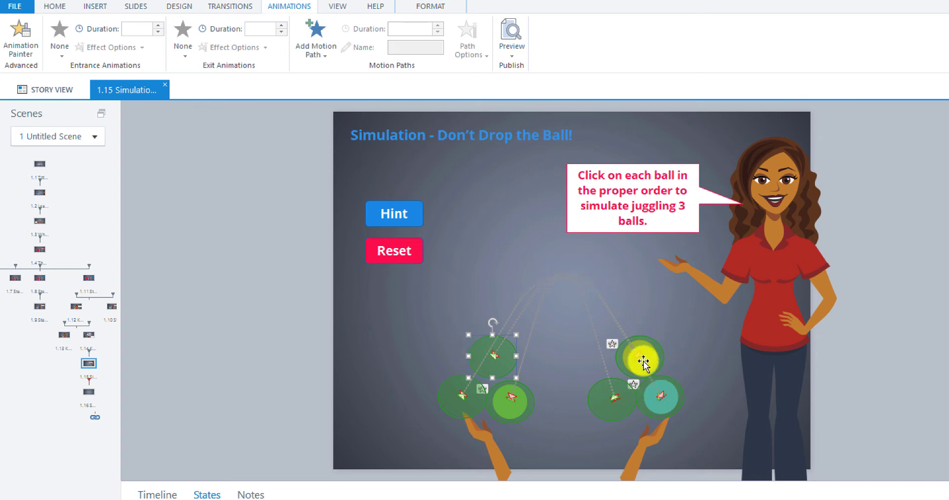
click(513, 412)
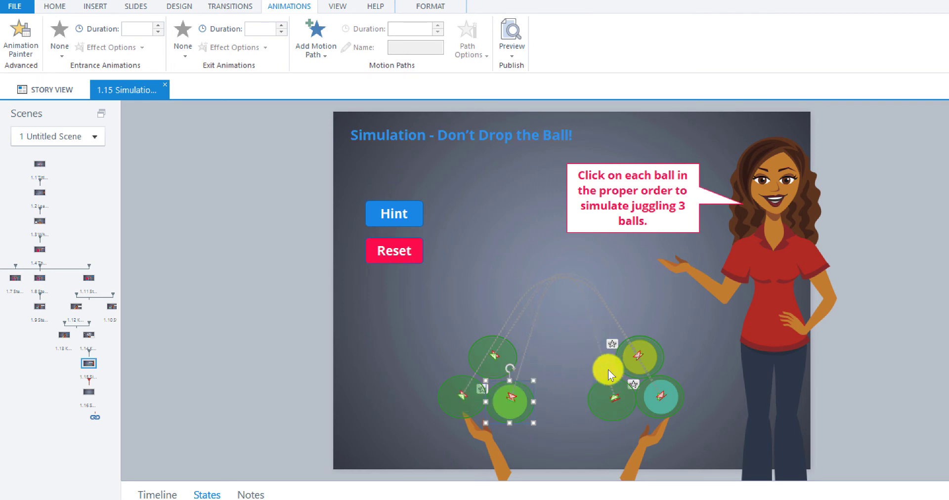
click(661, 398)
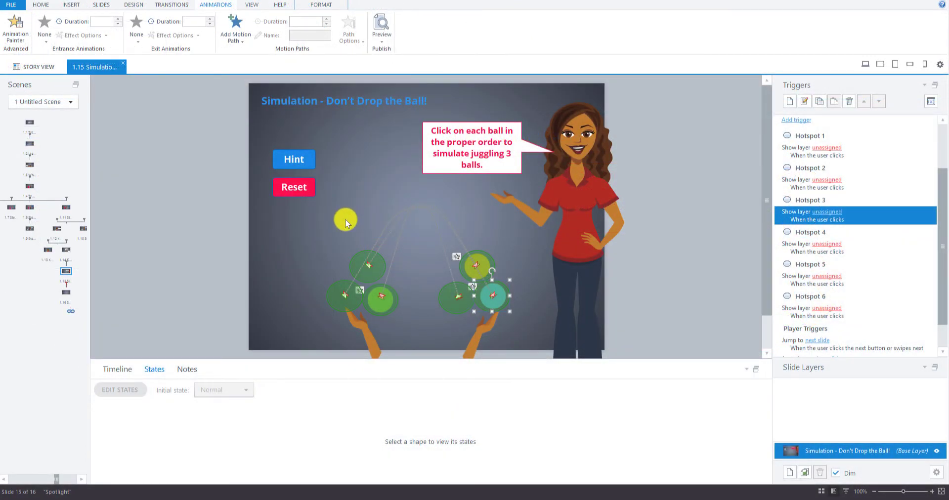
- Deselect the teal ball's hotspot and bring up the insertable slide objects
click(346, 219)
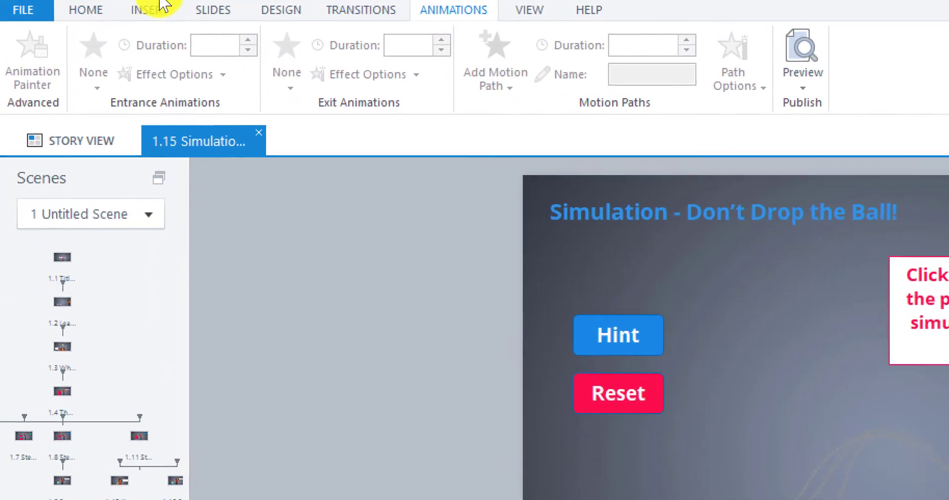
click(72, 5)
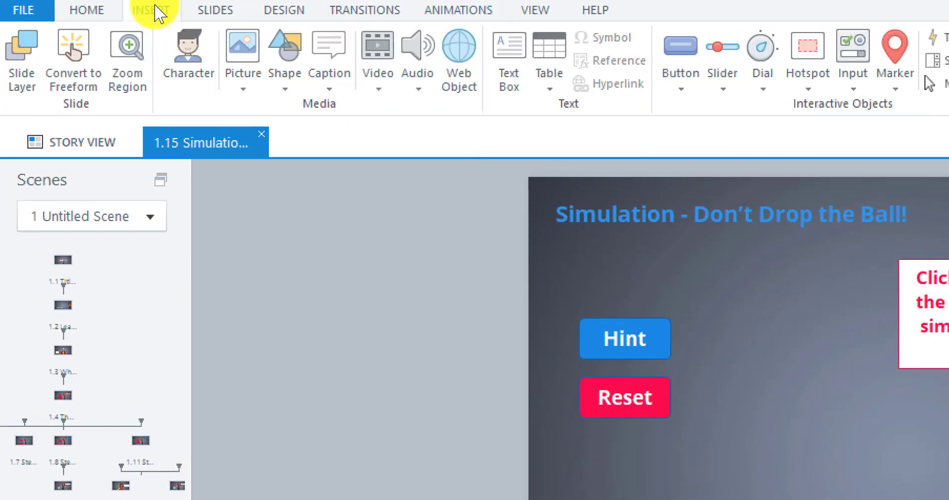
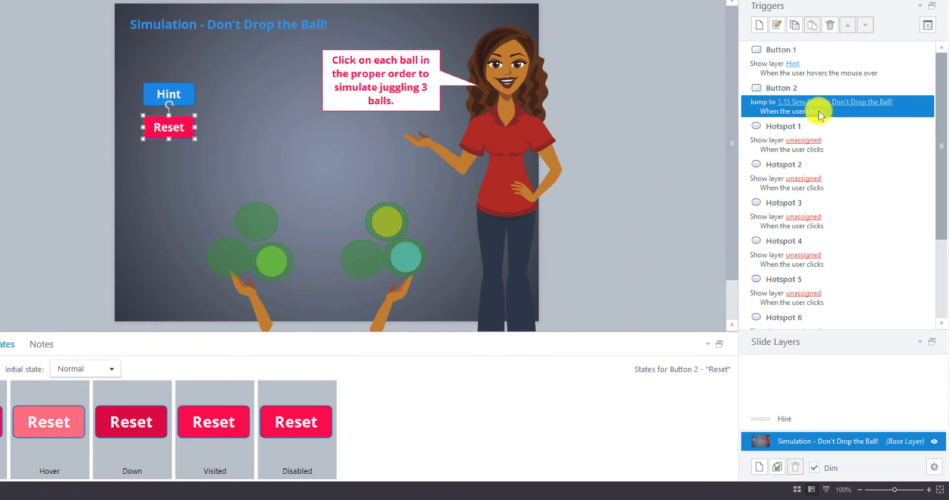
- Set the base slide's When revisiting property to Reset to initial state
right_click(803, 447)
click(821, 477)
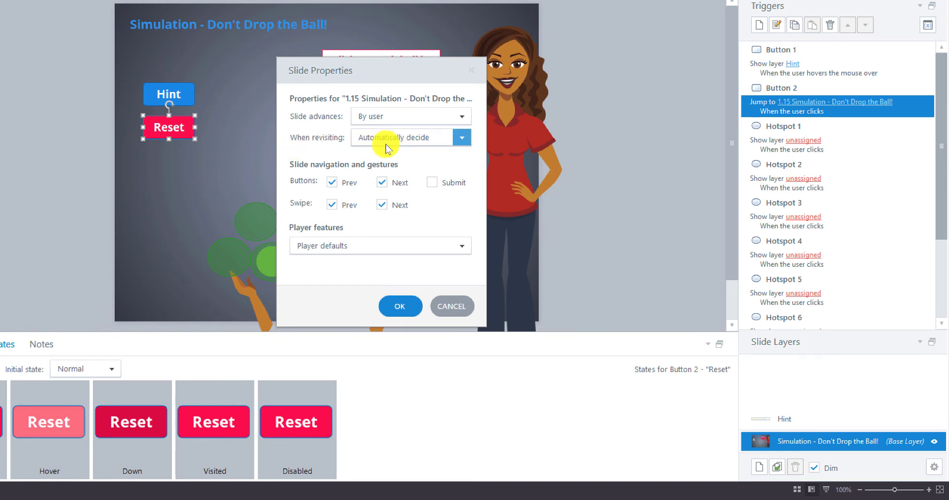
click(463, 141)
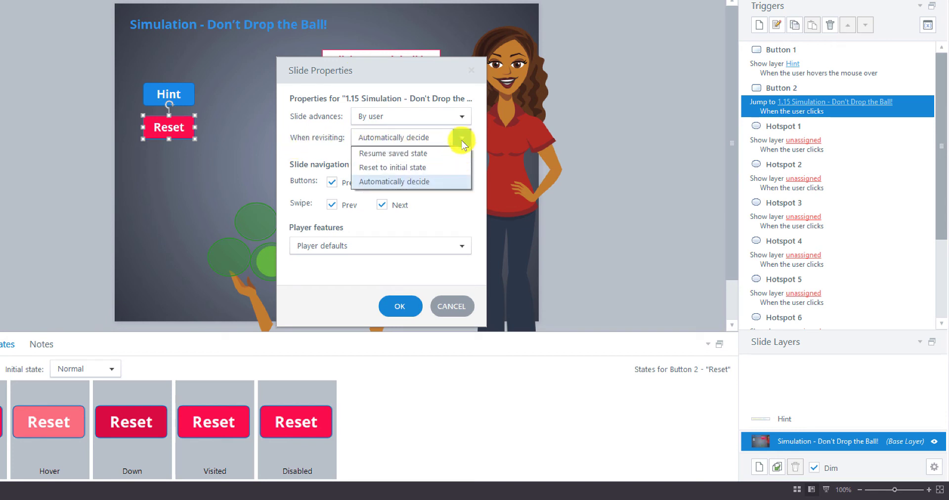
click(435, 171)
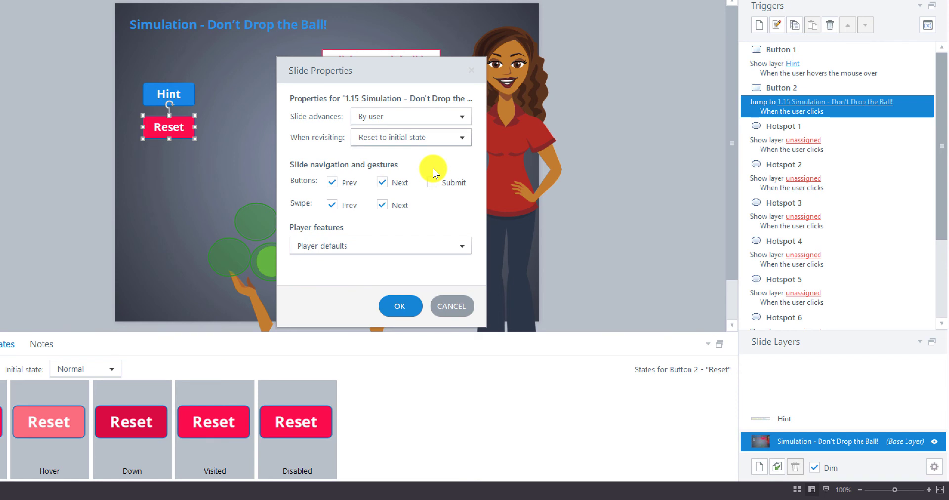
click(398, 305)
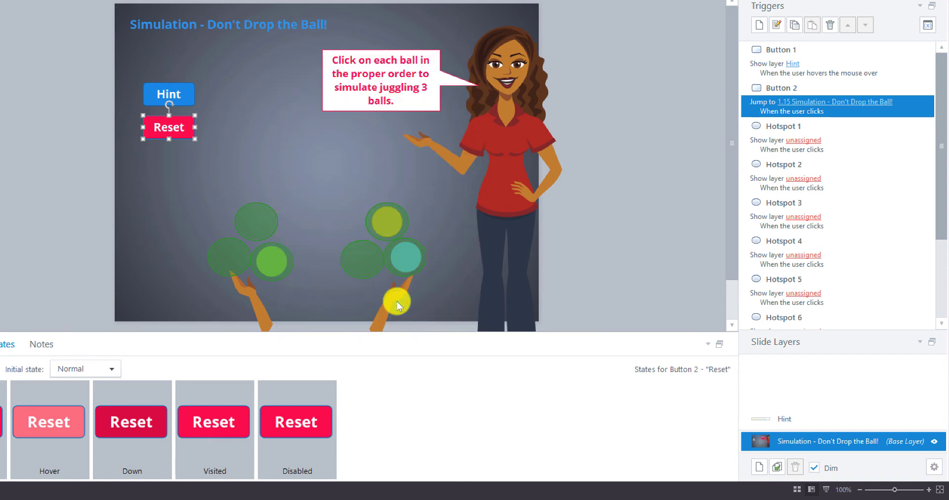
- Change Hotspot 1's trigger so that clicking it moves Oval 1 on Arc Motion Path 1
click(751, 144)
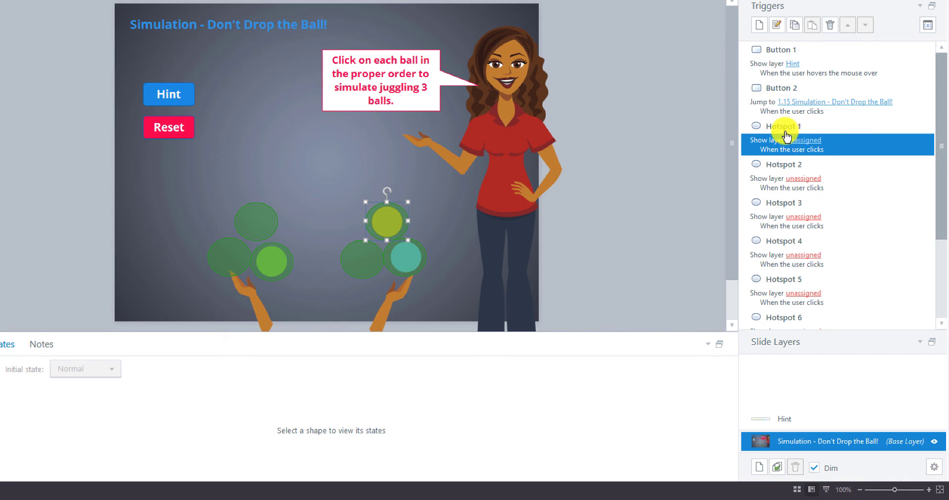
click(777, 25)
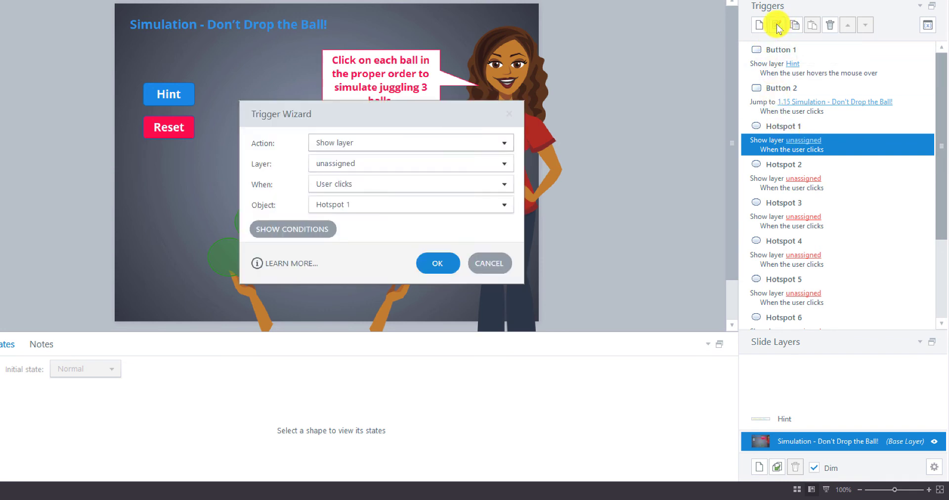
drag(402, 121, 583, 147)
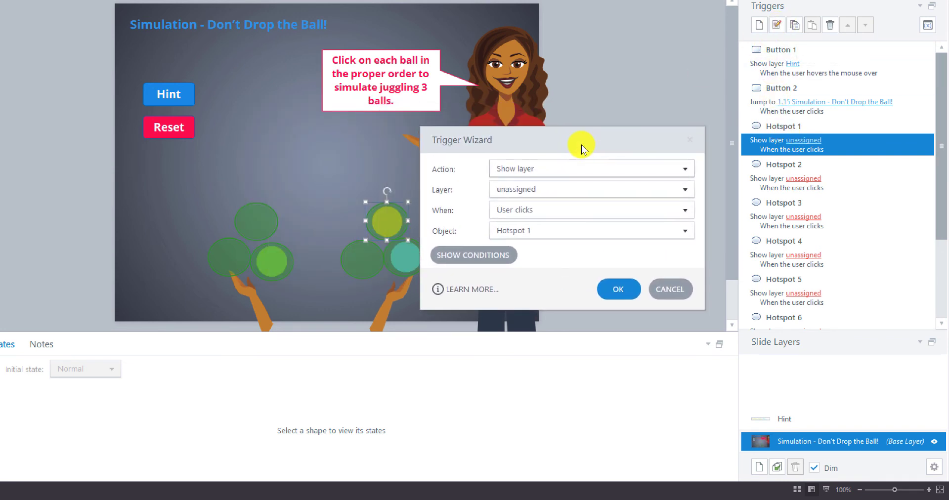
click(545, 168)
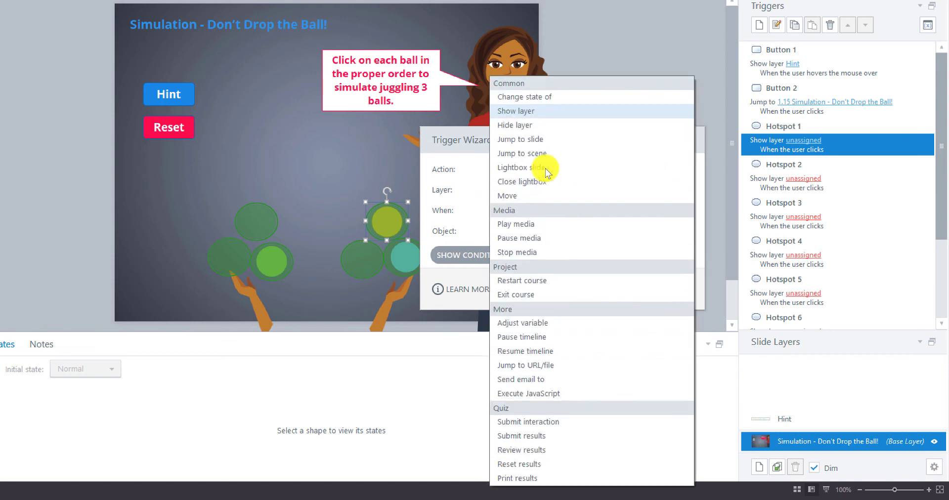
click(512, 196)
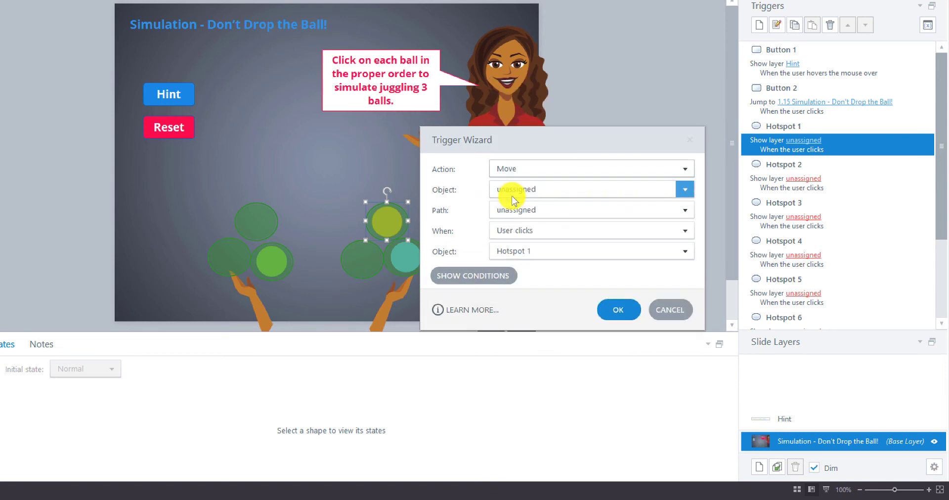
click(552, 191)
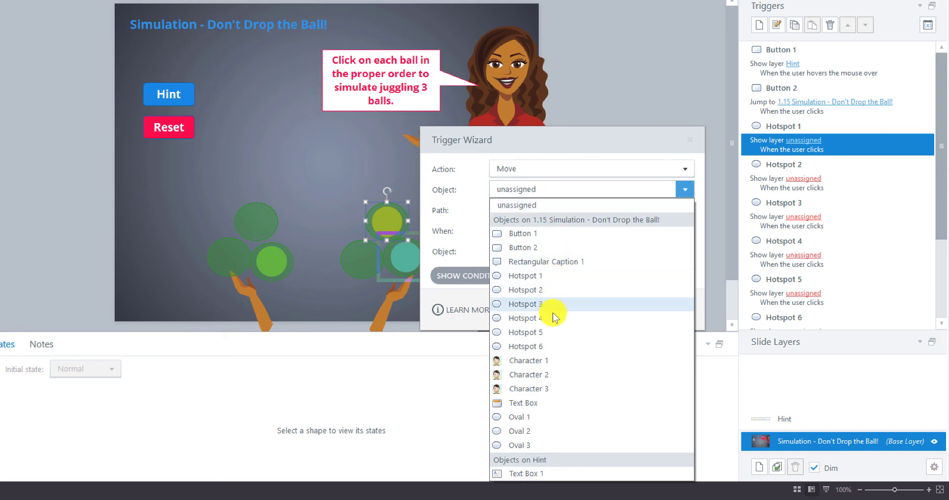
click(547, 418)
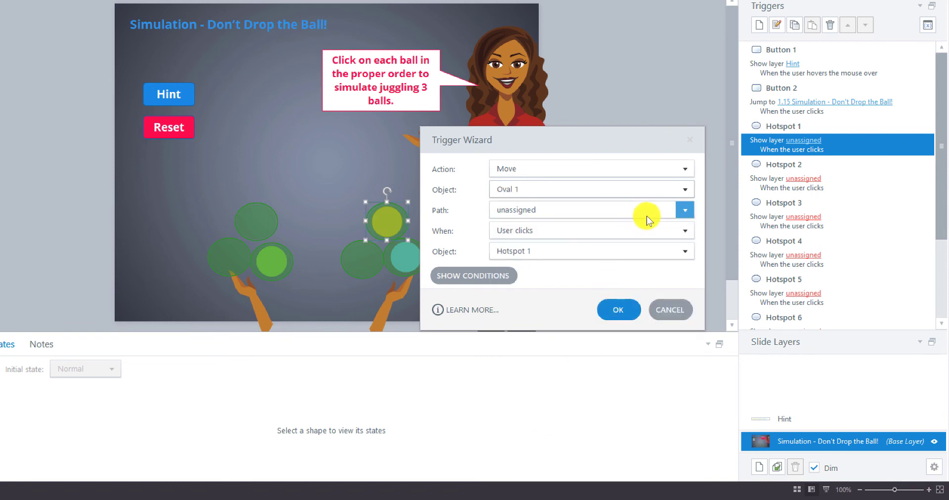
click(676, 214)
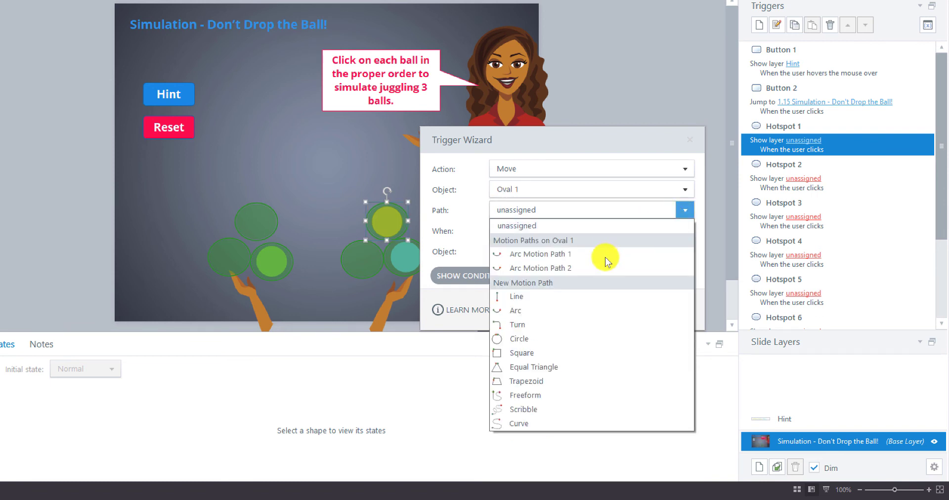
click(587, 254)
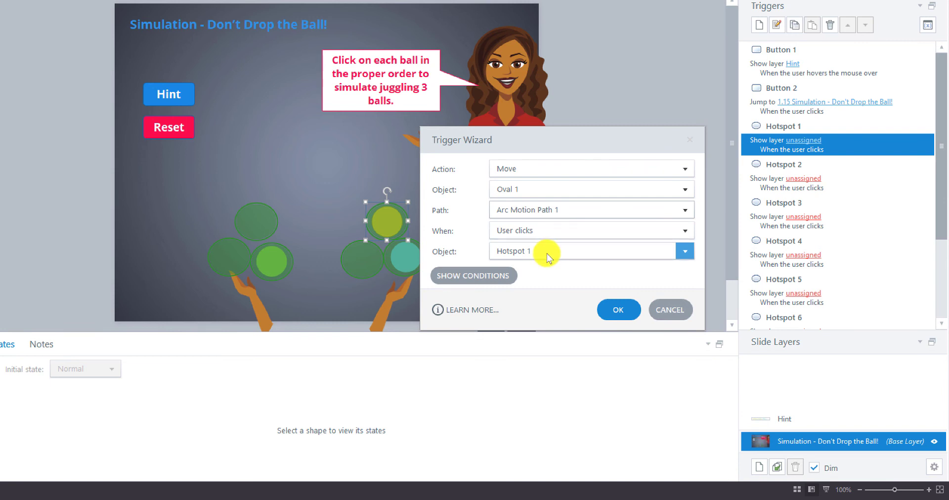
click(613, 308)
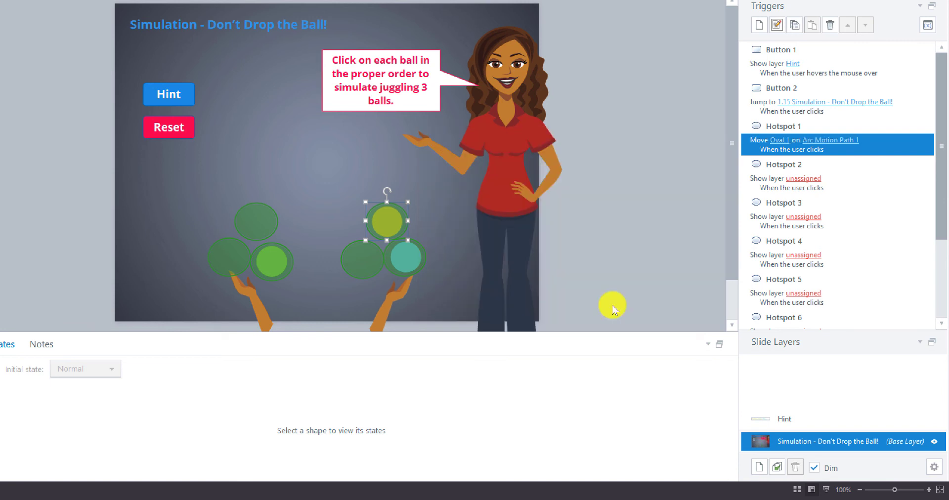
- Change Hotspot 2's trigger so that clicking it moves Oval 2 on Arc Motion Path 4
click(765, 184)
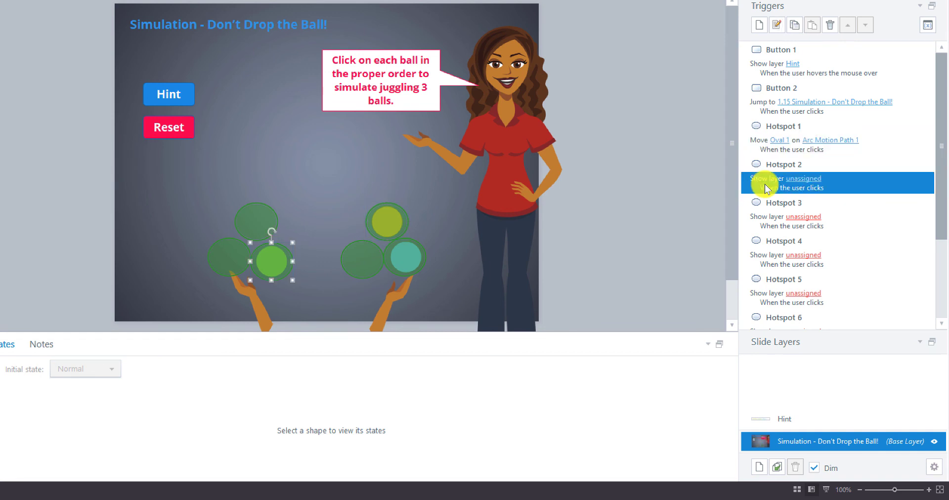
click(776, 26)
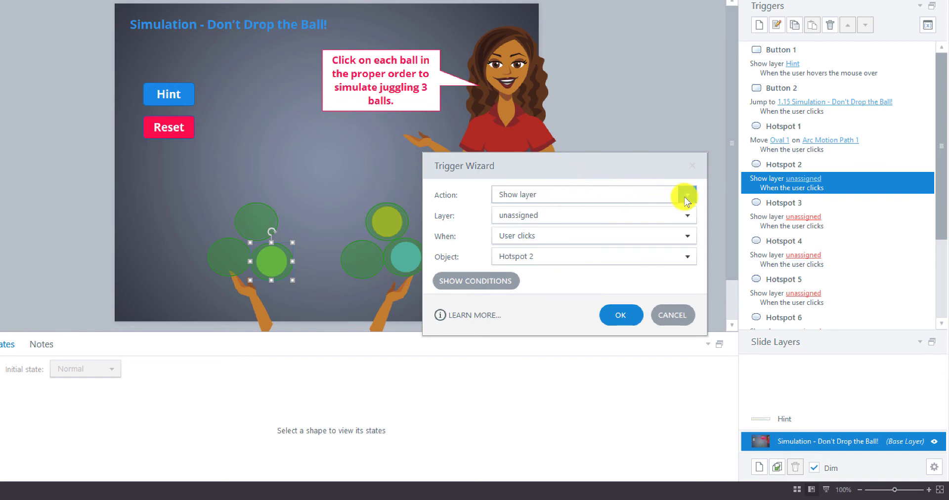
click(687, 198)
click(609, 196)
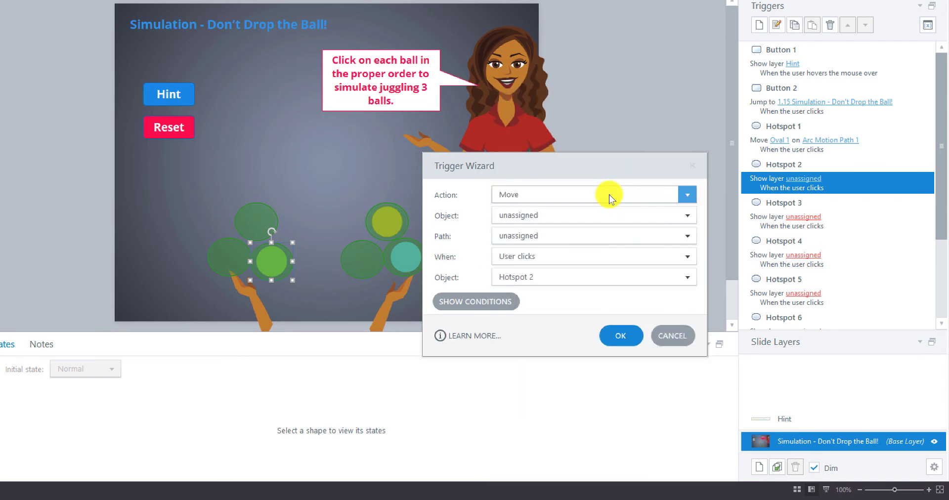
click(606, 214)
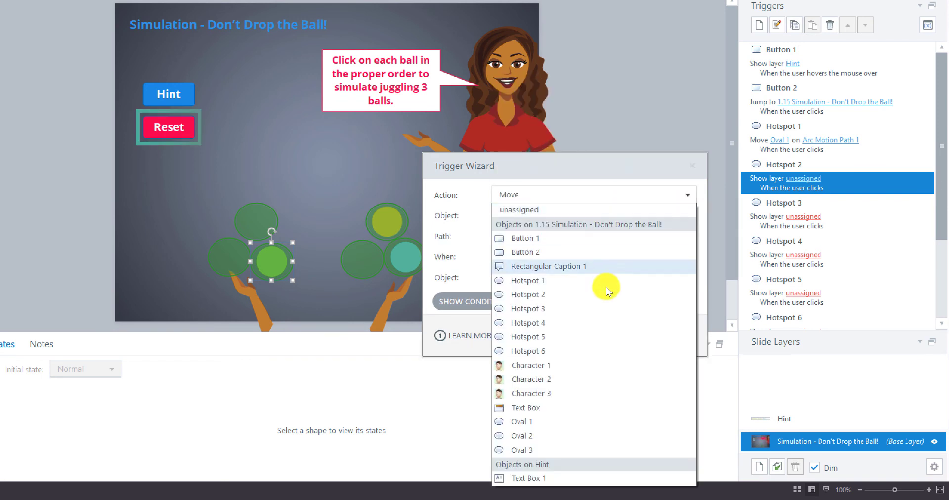
click(545, 437)
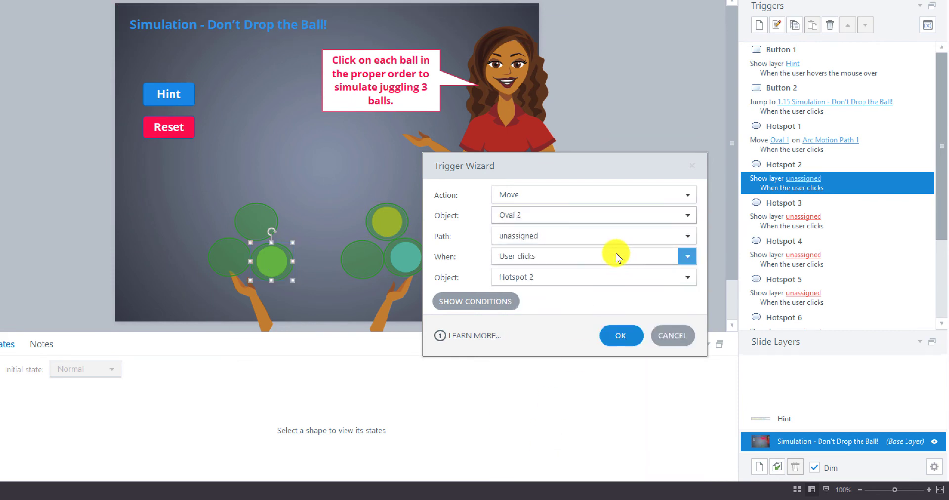
click(612, 228)
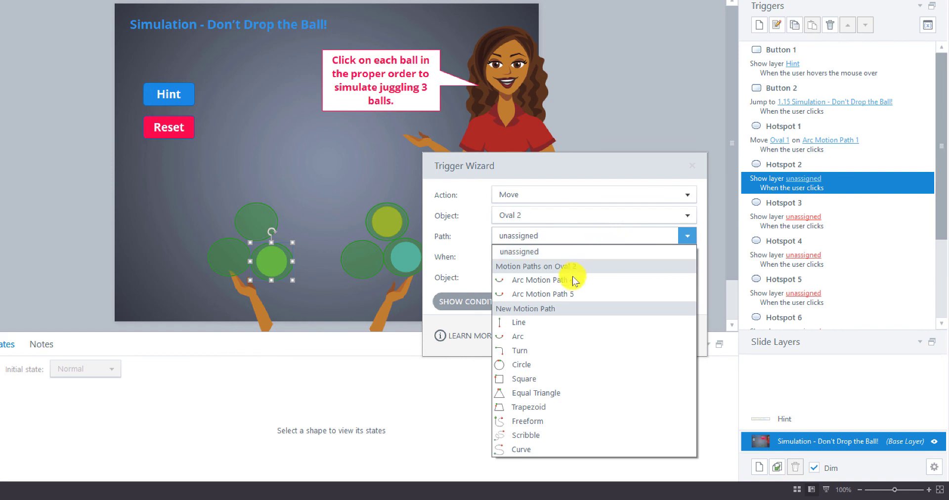
click(571, 280)
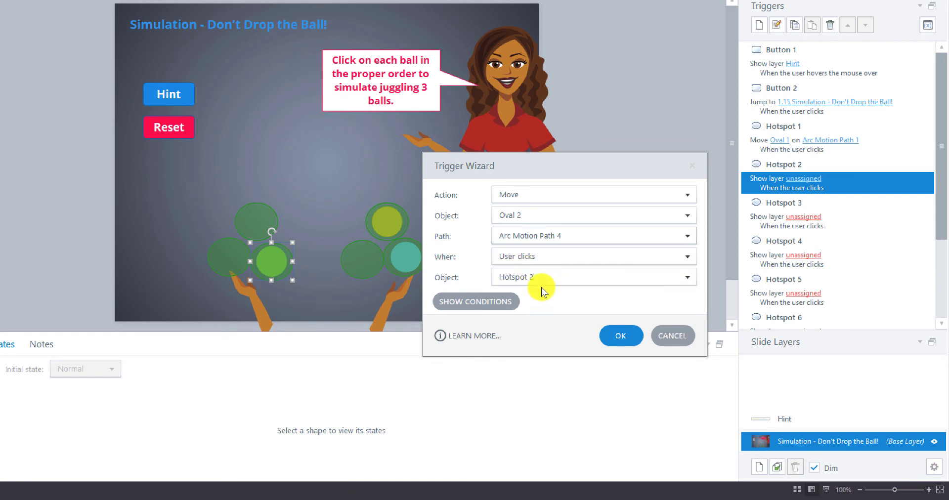
click(626, 336)
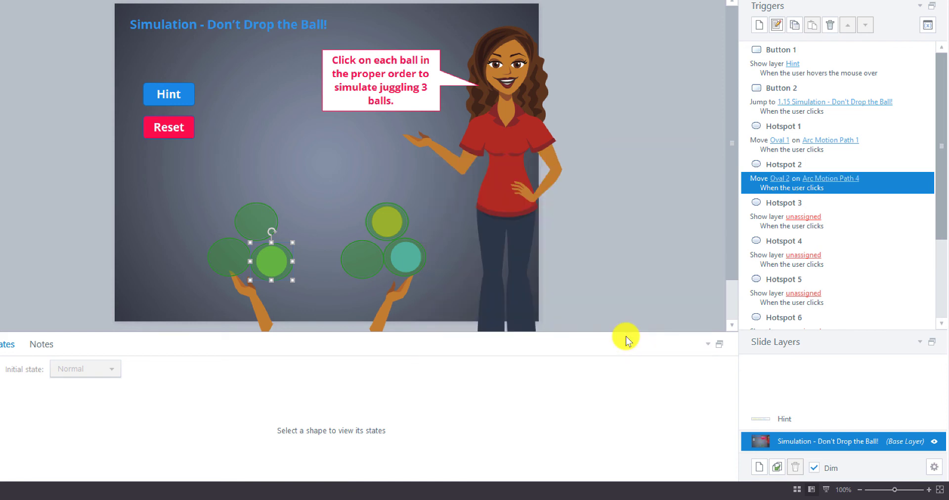
- Change Hotspot 3's trigger so that clicking it moves Oval 3 on Arc Motion Path 7
click(749, 224)
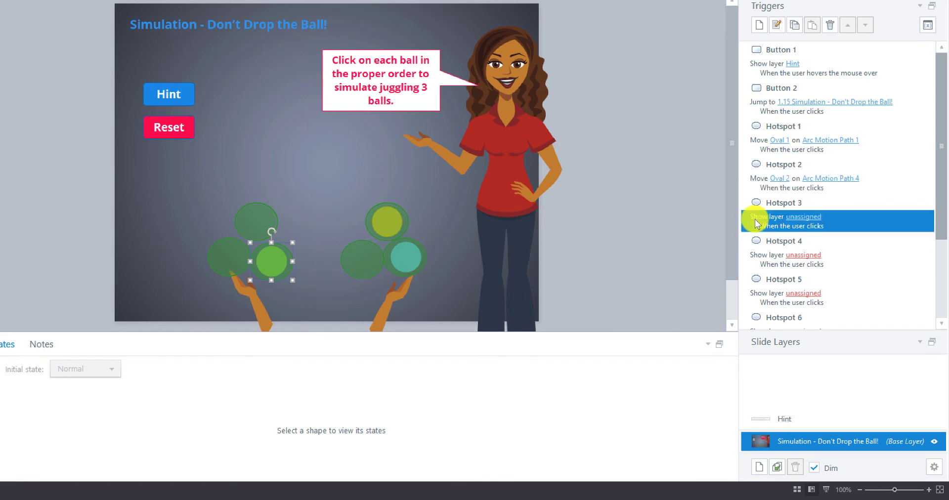
click(778, 26)
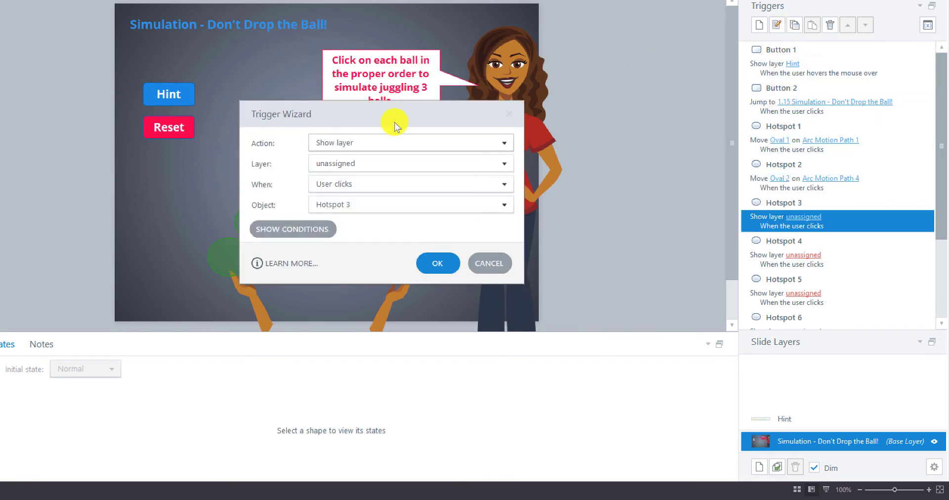
drag(395, 123, 533, 63)
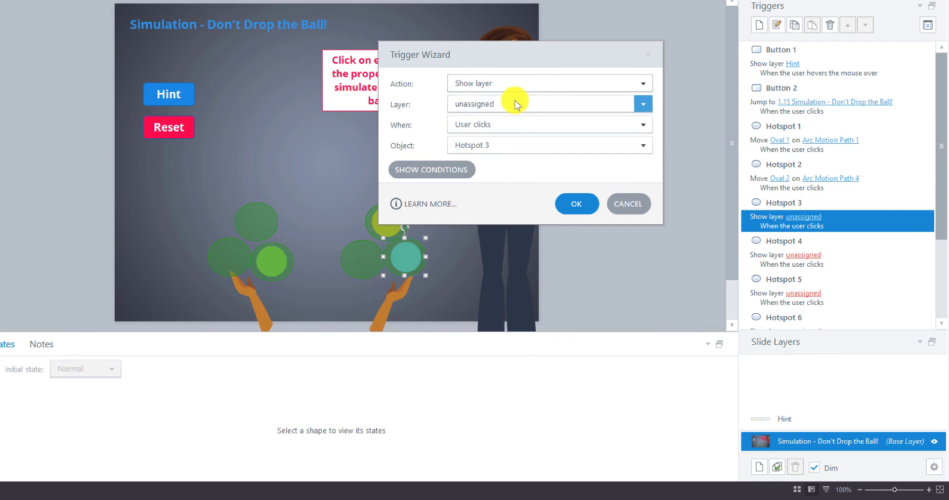
click(533, 83)
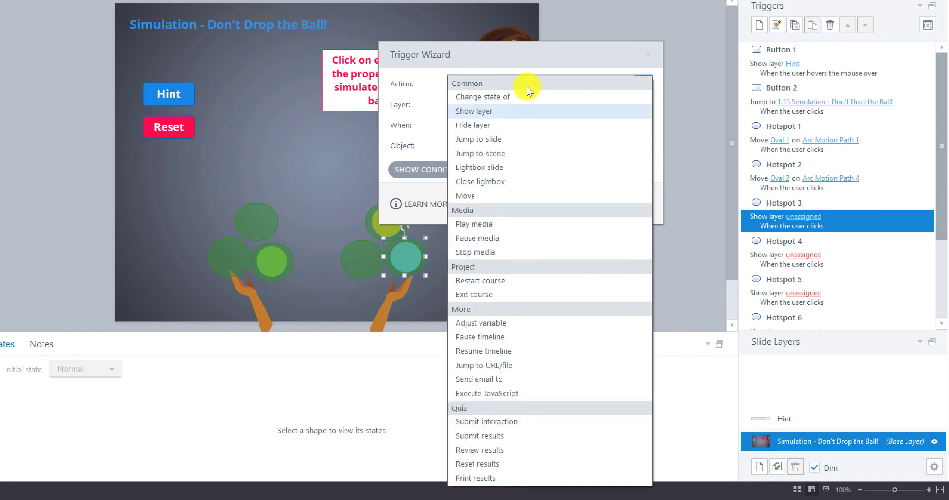
click(474, 196)
click(504, 104)
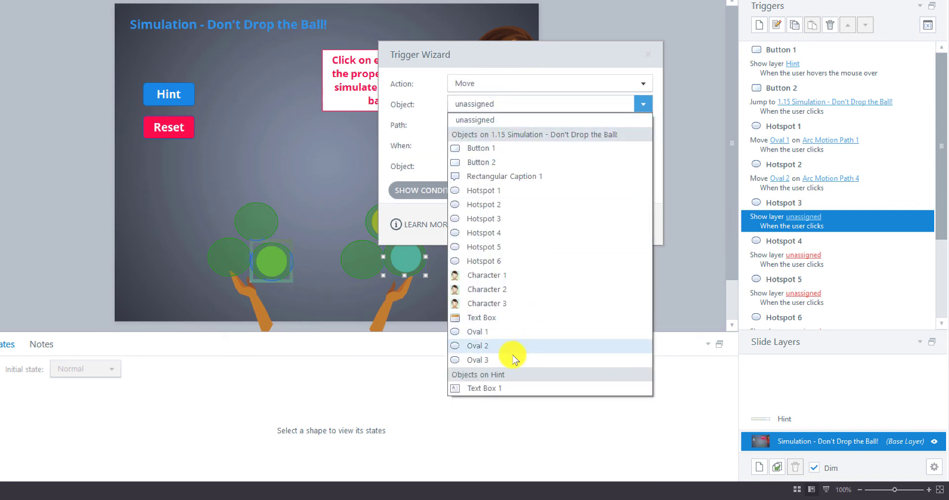
click(504, 360)
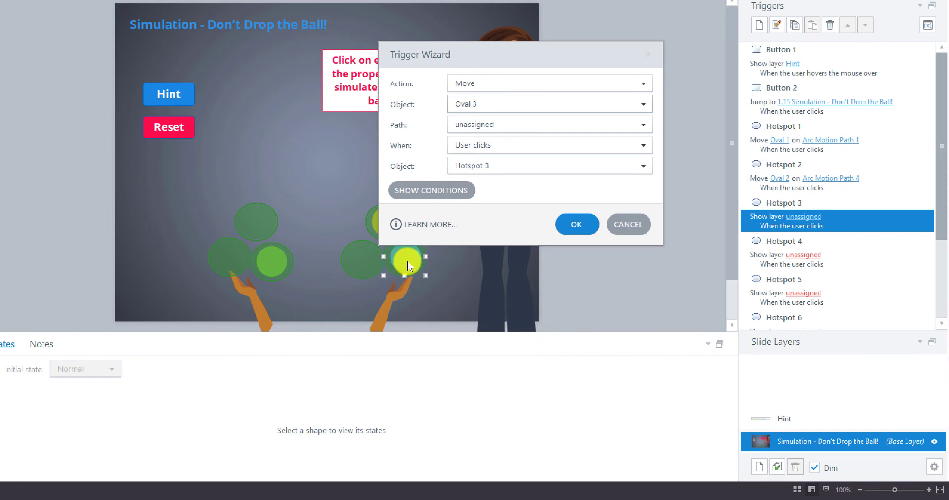
click(515, 125)
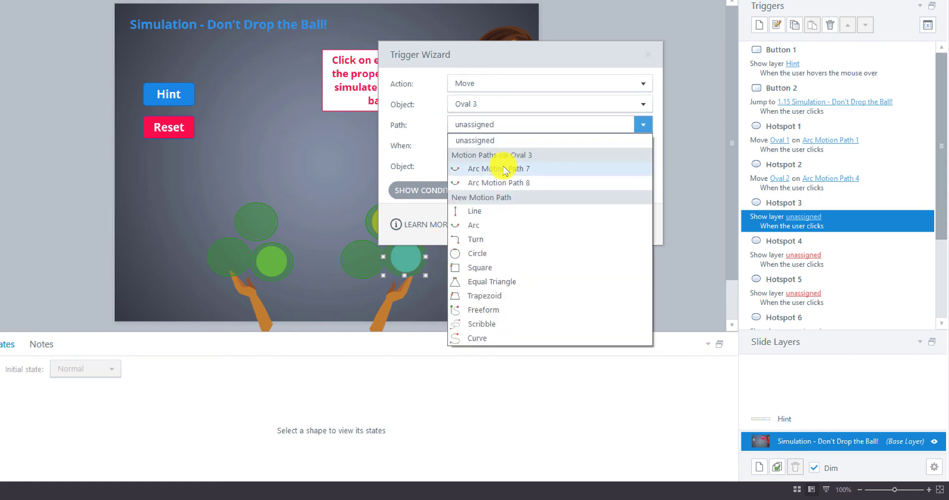
click(497, 169)
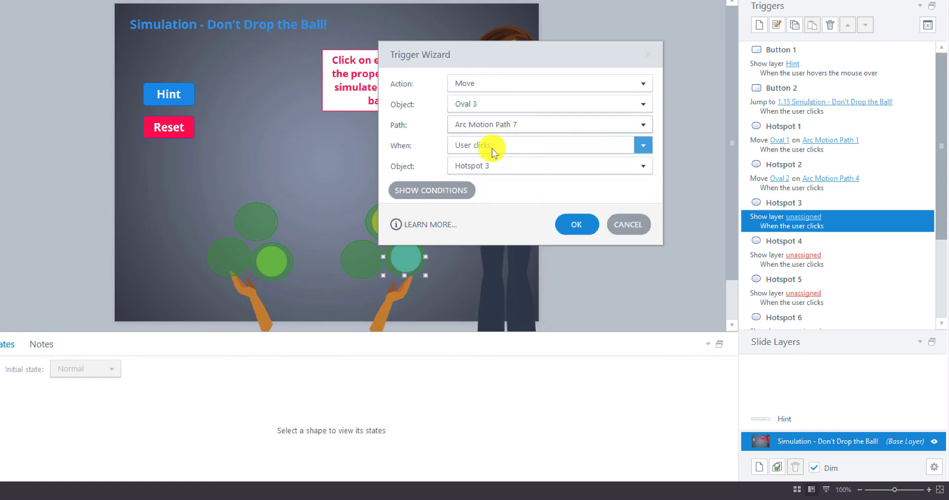
click(575, 230)
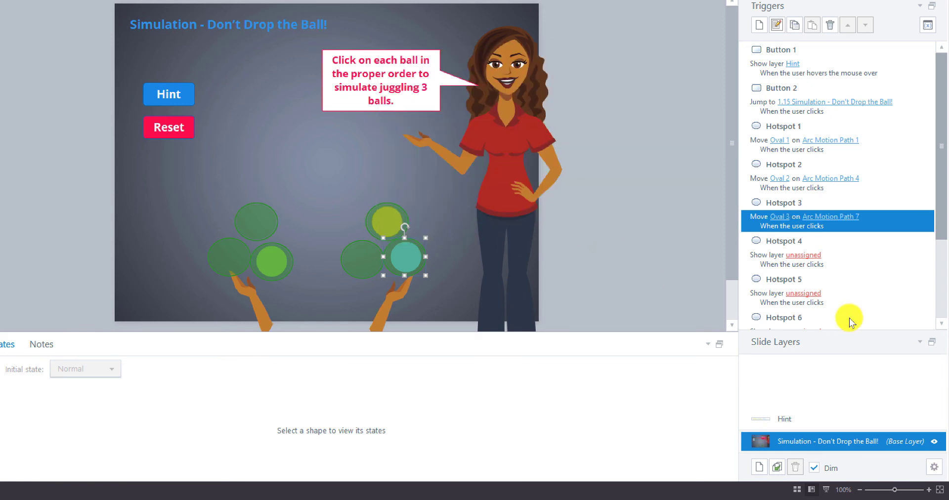
- Change Hotspot 4's trigger so that clicking it moves Oval 1 on Arc Motion Path 2
scroll(942, 217, down, 3)
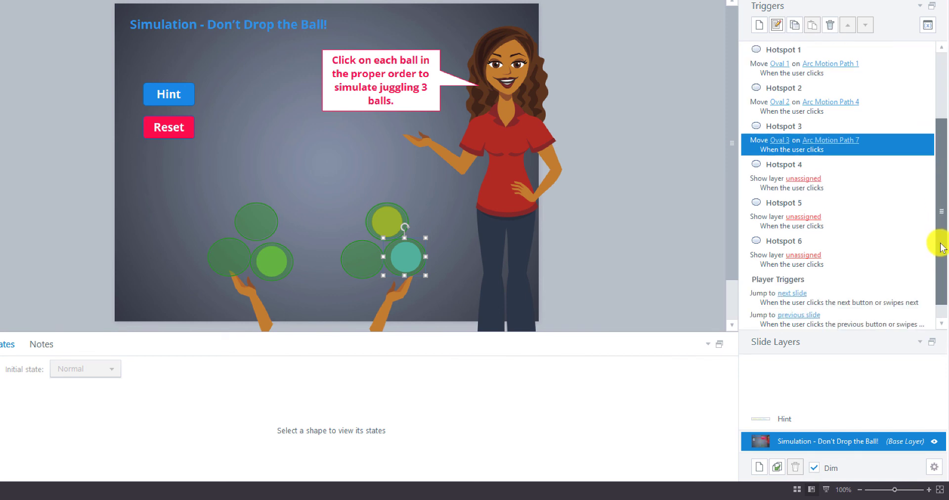
click(769, 171)
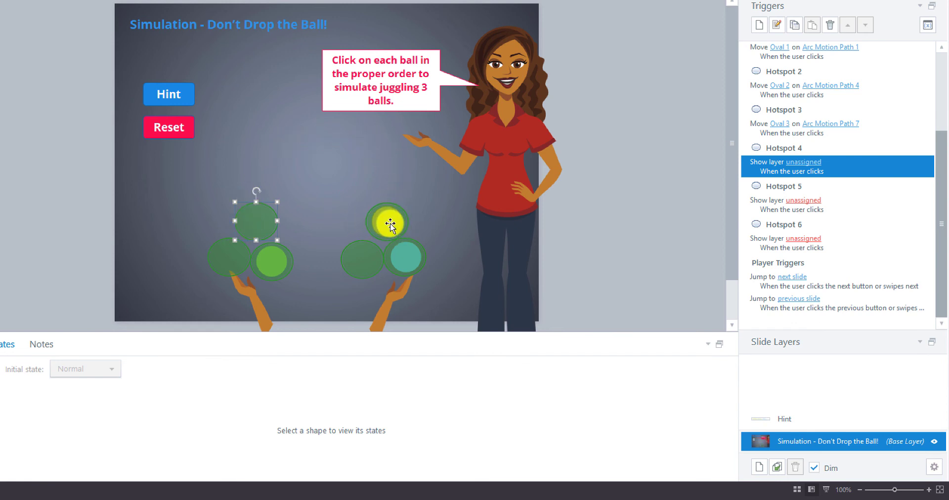
click(778, 25)
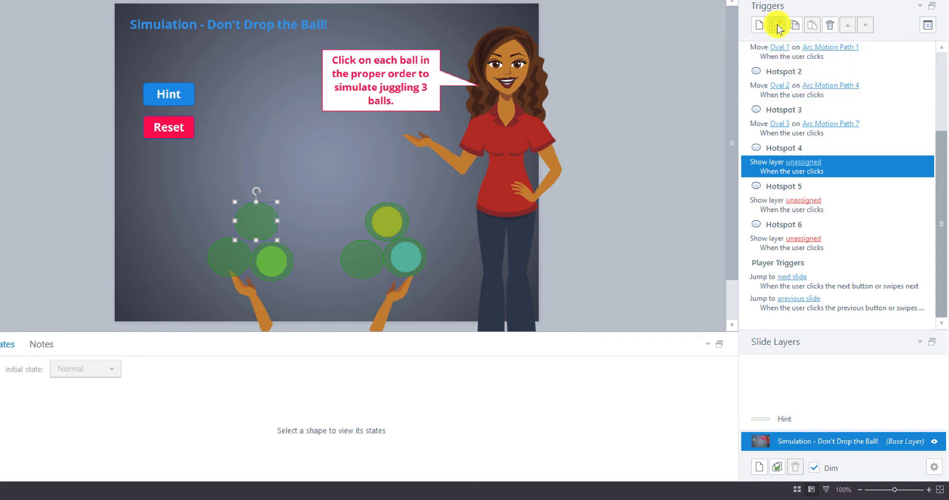
drag(393, 118, 517, 35)
click(510, 60)
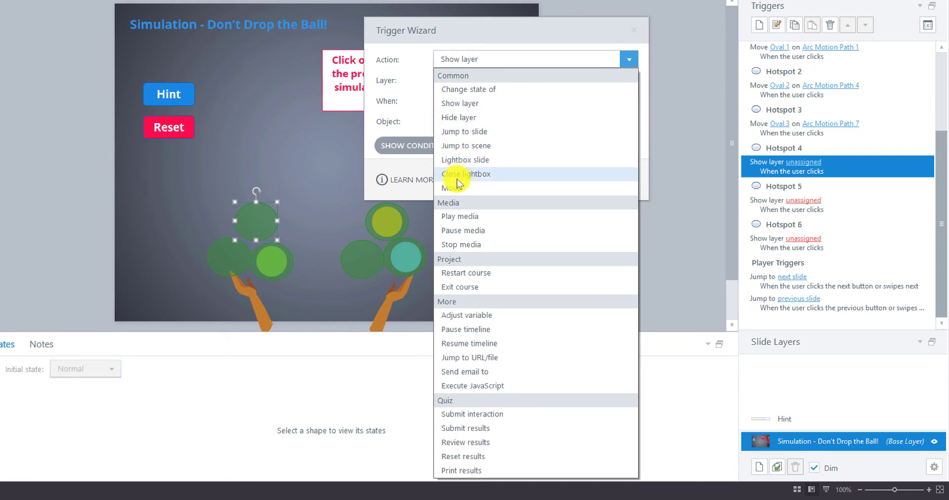
click(456, 183)
click(488, 81)
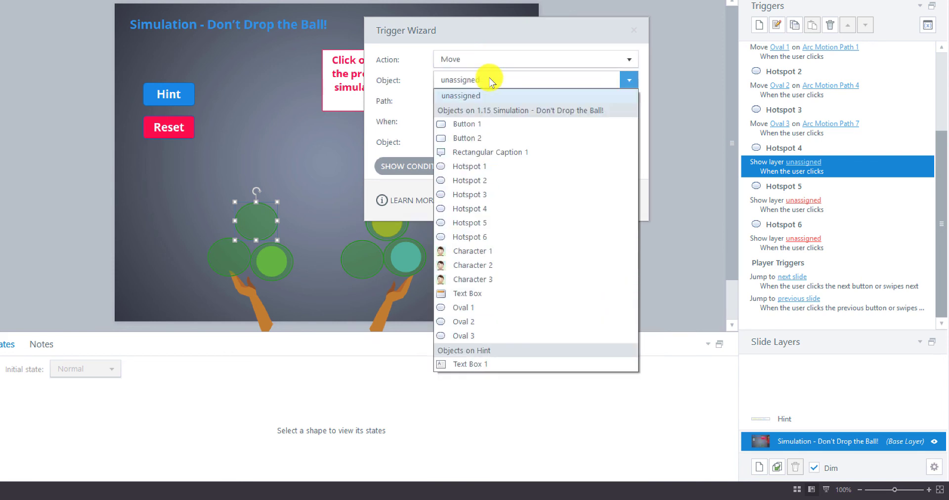
click(478, 307)
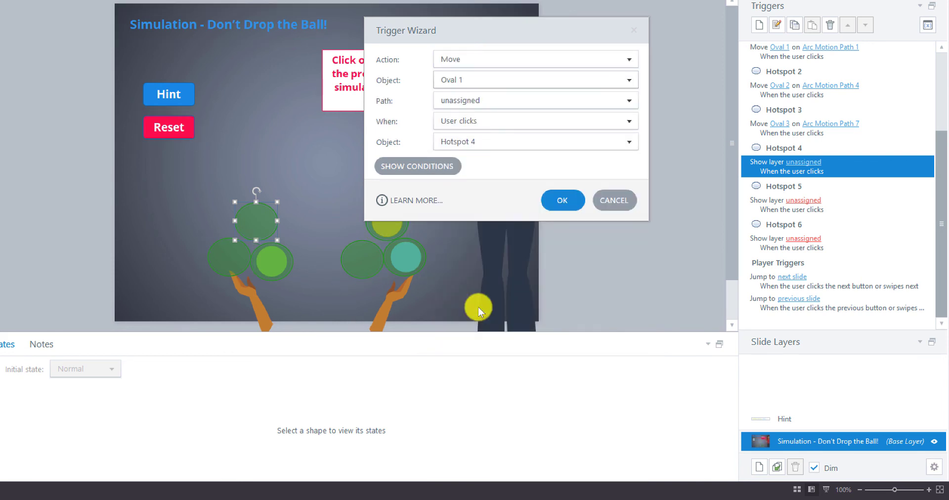
click(500, 99)
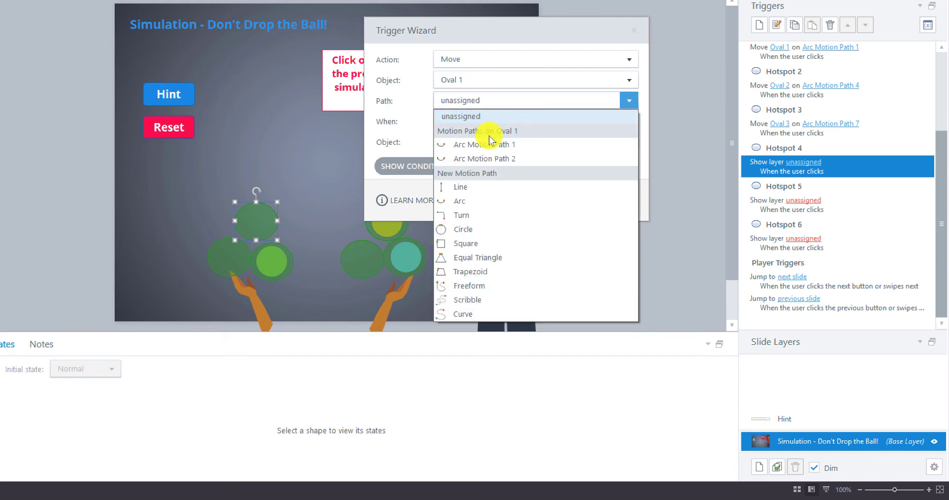
click(478, 159)
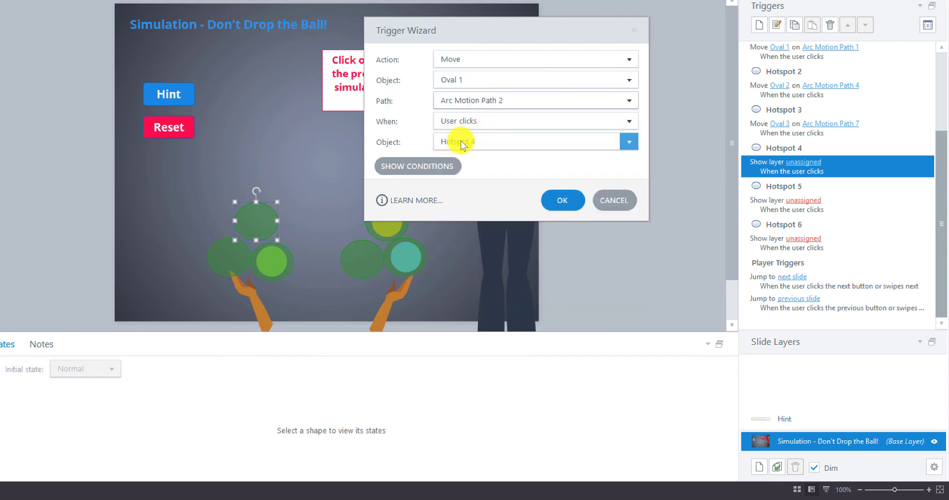
click(571, 201)
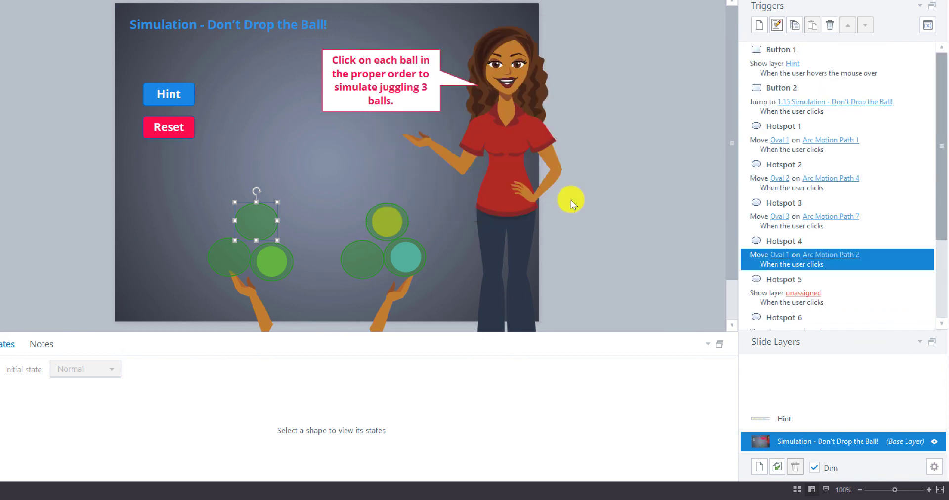
- Change Hotspot 5's trigger so that clicking it moves Oval 2 on Arc Motion Path 5
click(779, 300)
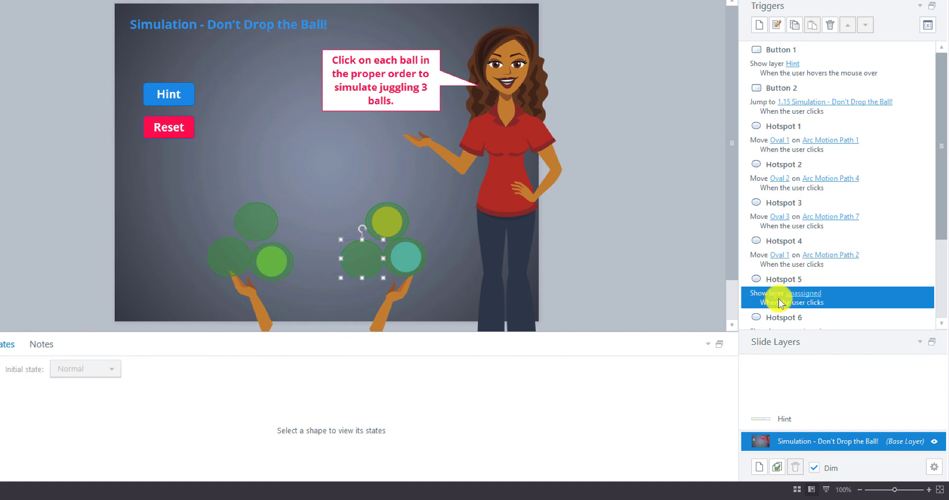
click(778, 25)
drag(406, 116, 590, 41)
click(595, 69)
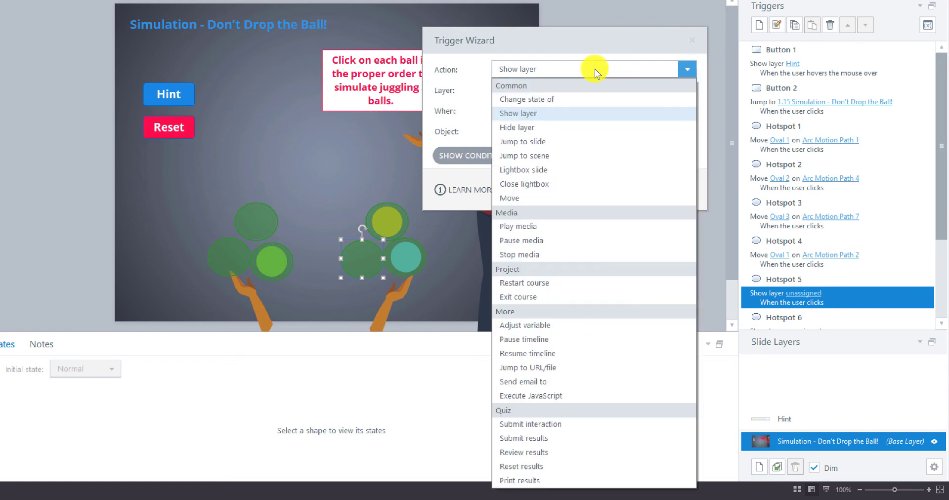
click(499, 200)
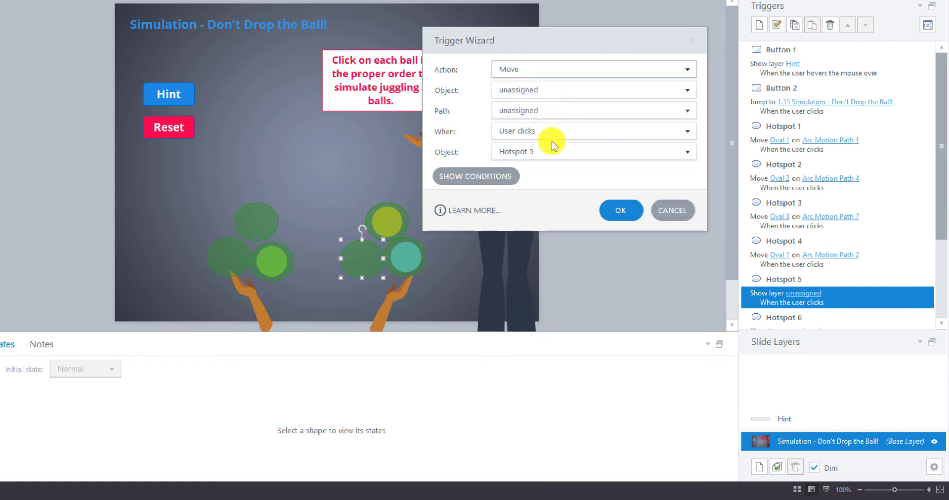
click(564, 90)
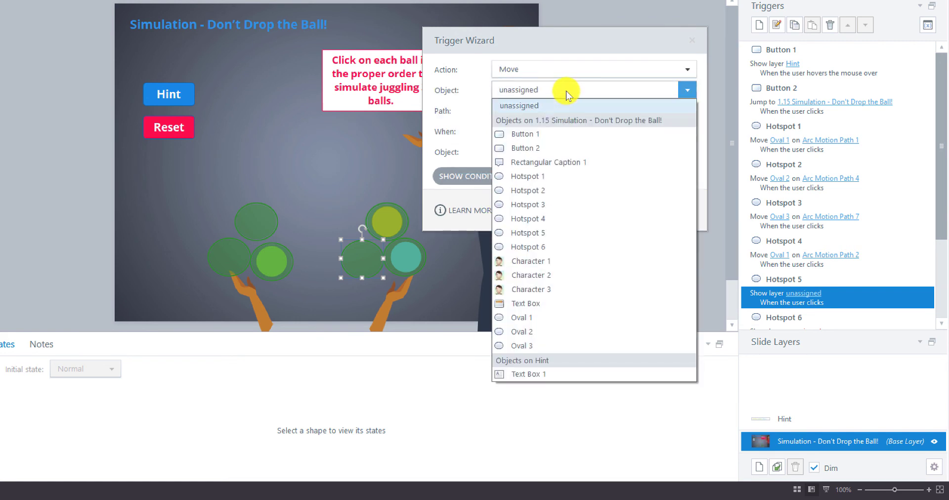
click(558, 332)
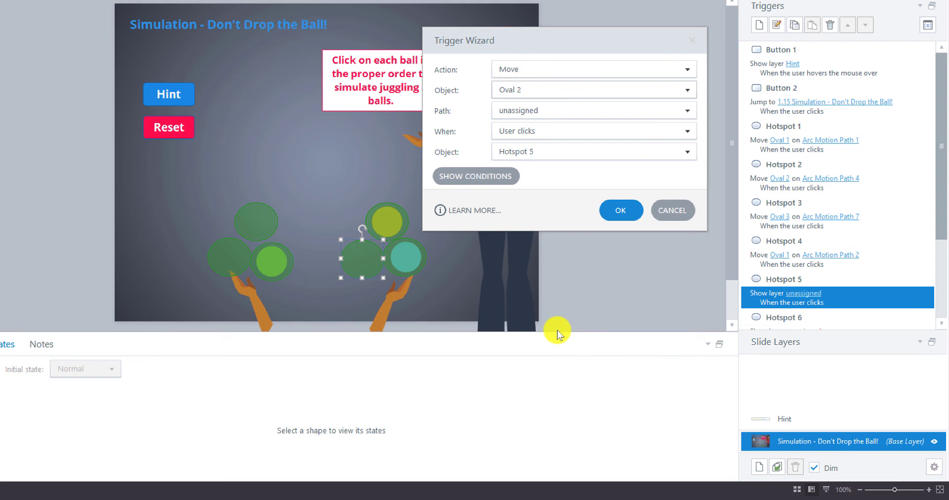
click(533, 115)
click(533, 168)
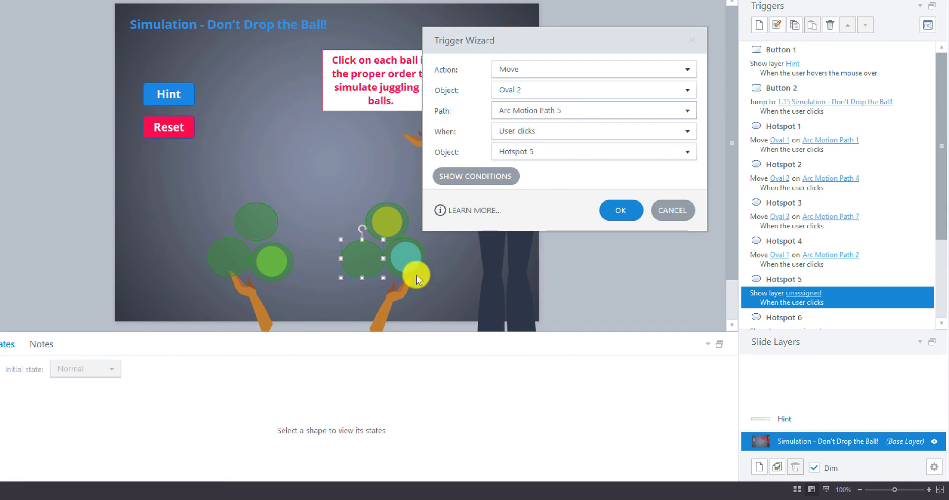
click(614, 213)
- Change Hotspot 6's trigger so that clicking it moves Oval 3 on Arc Motion Path 8
drag(941, 178, 941, 259)
click(771, 247)
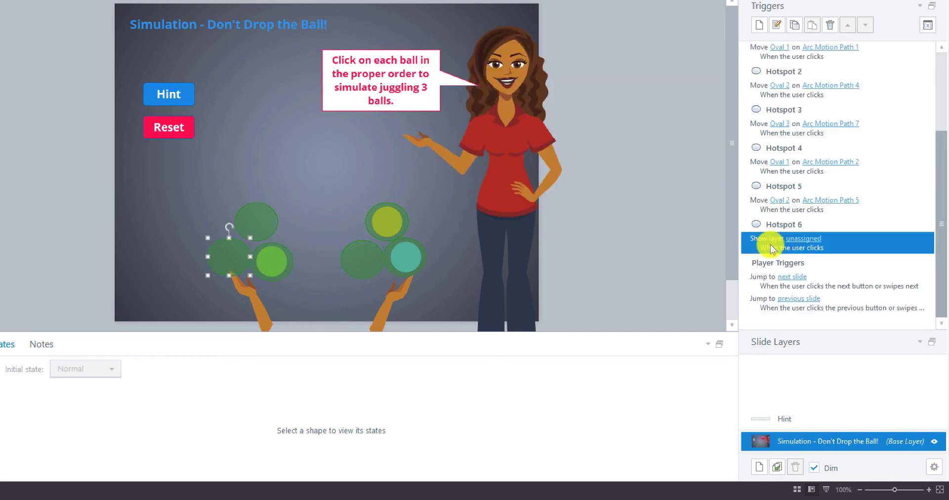
click(777, 25)
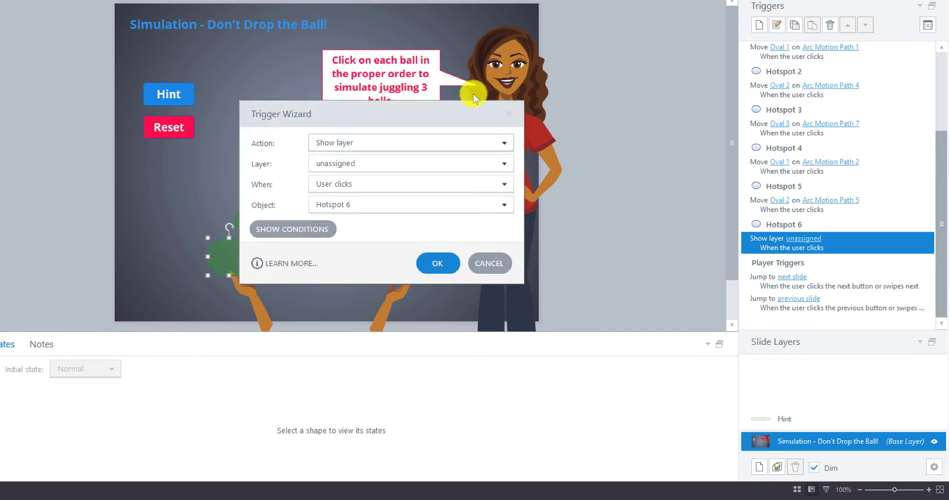
drag(472, 94, 618, 37)
click(512, 59)
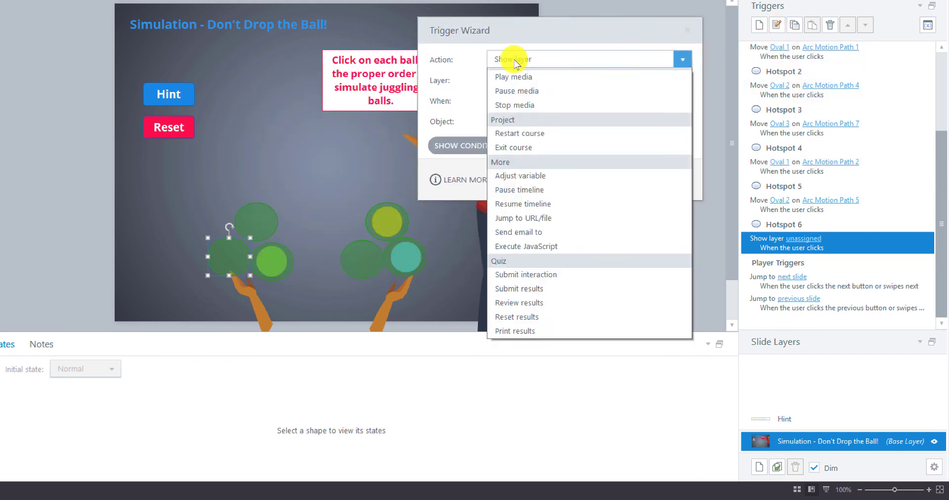
click(504, 189)
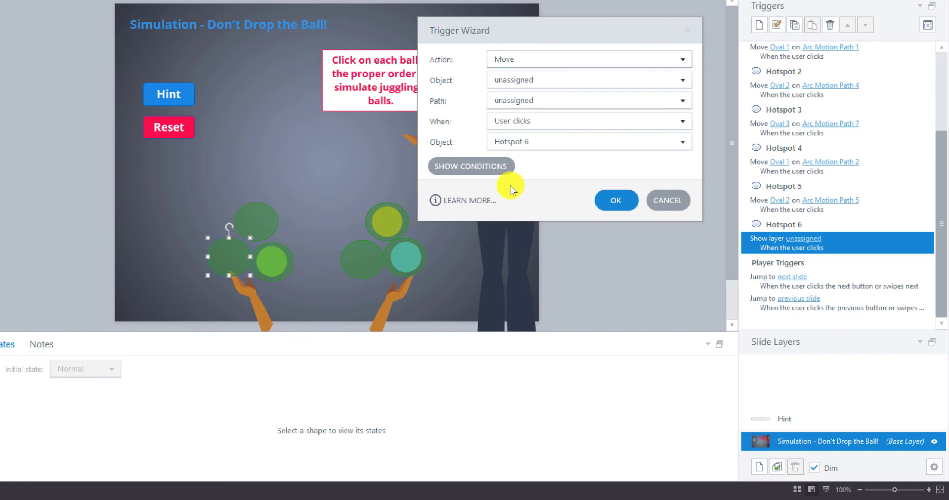
click(538, 83)
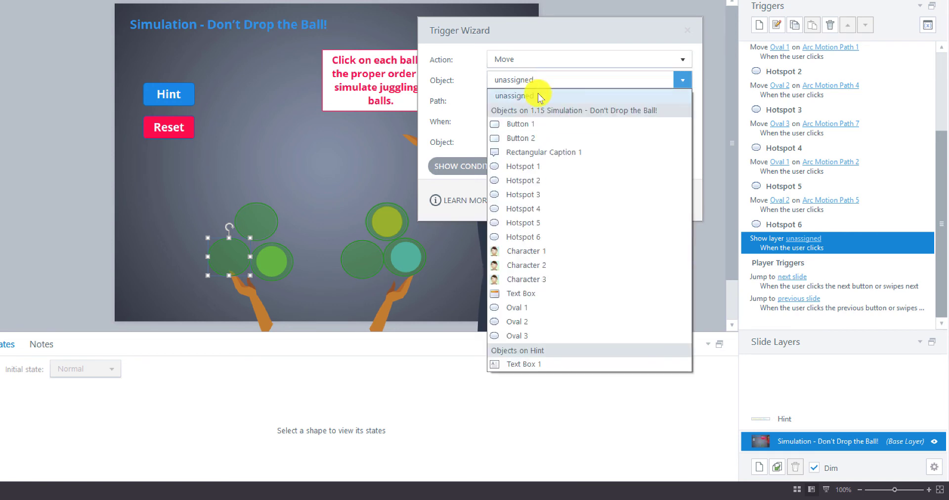
click(534, 336)
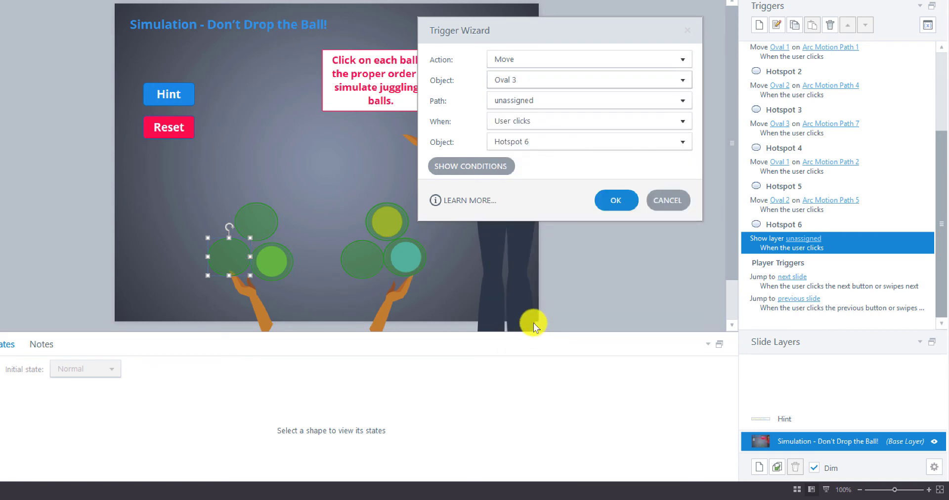
click(521, 97)
click(523, 159)
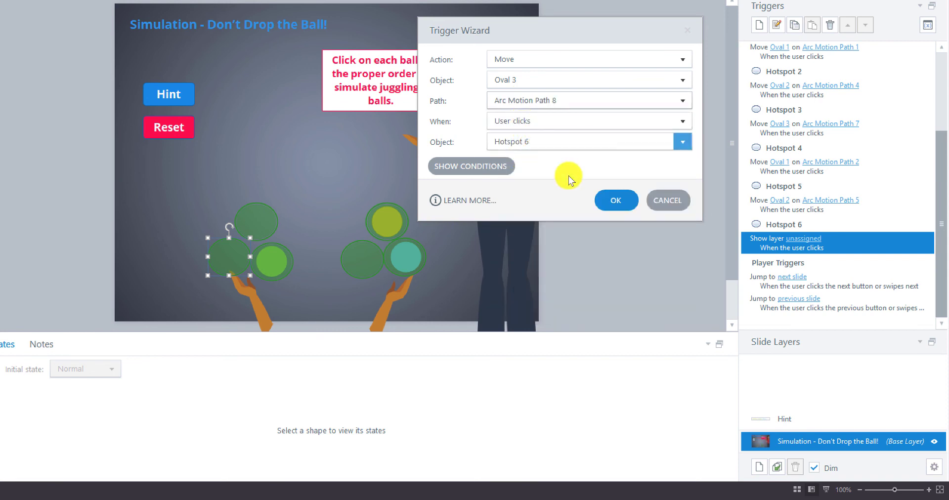
click(619, 200)
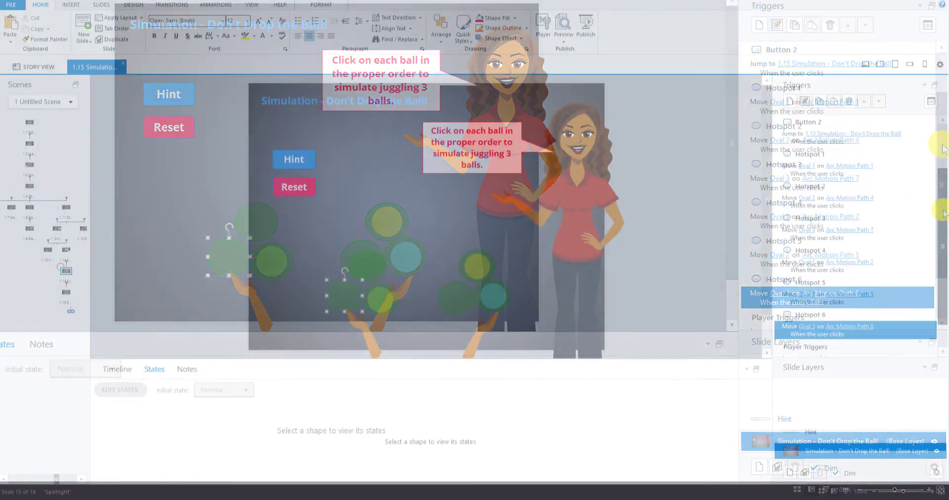
- Set the player triggers so the next button jumps to 1.16 Summary and the previous button jumps to 1.14 Knowledge Check 2
scroll(941, 208, down, 2)
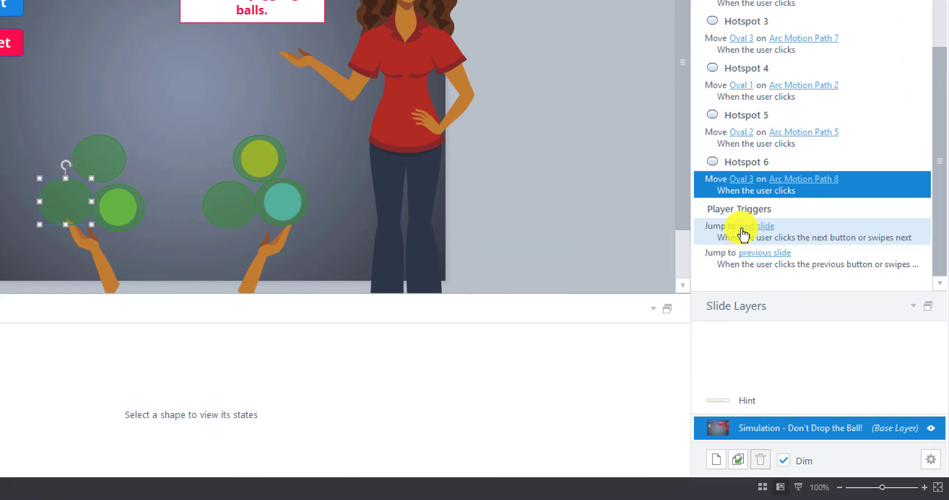
click(744, 227)
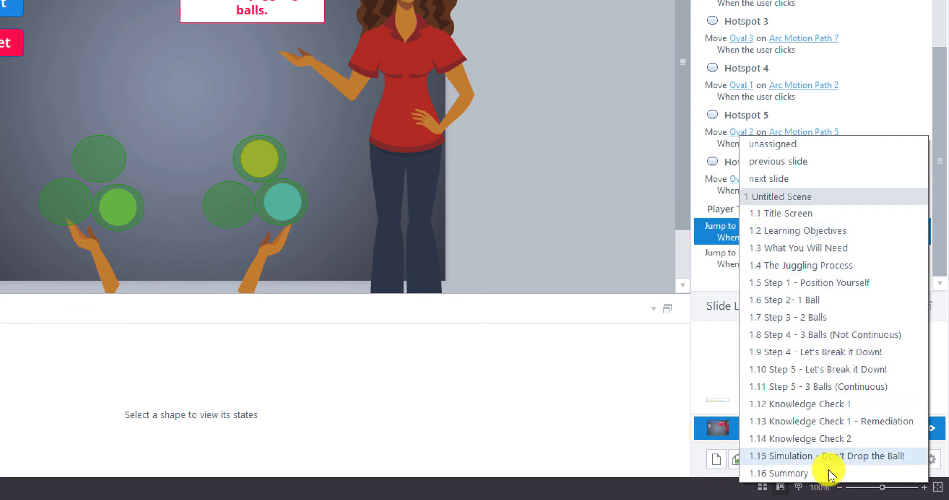
click(804, 473)
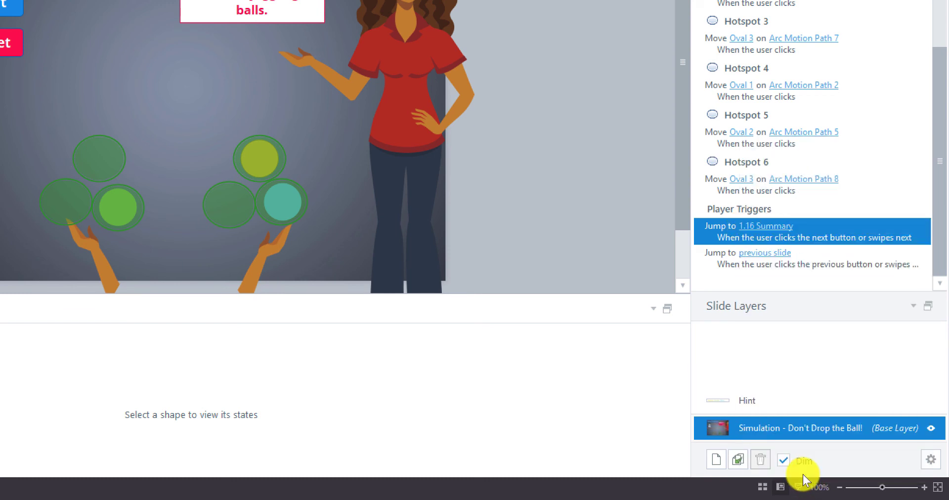
click(767, 254)
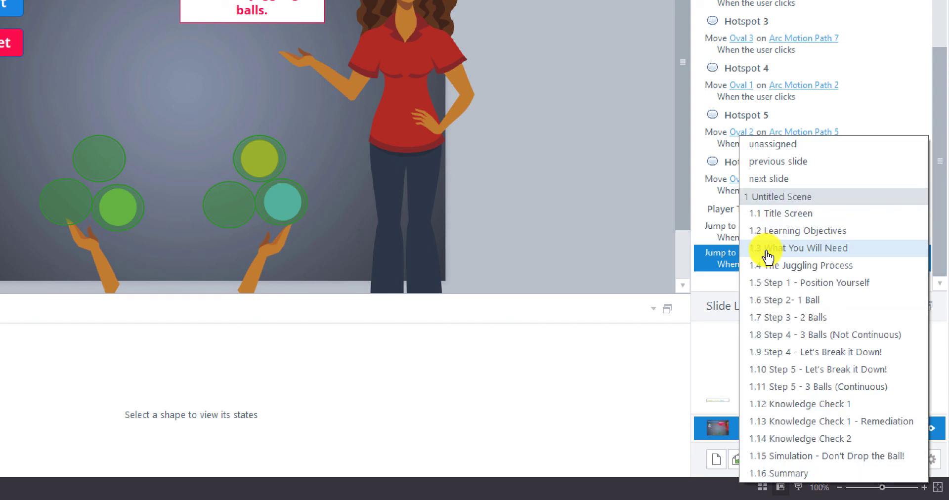
click(803, 439)
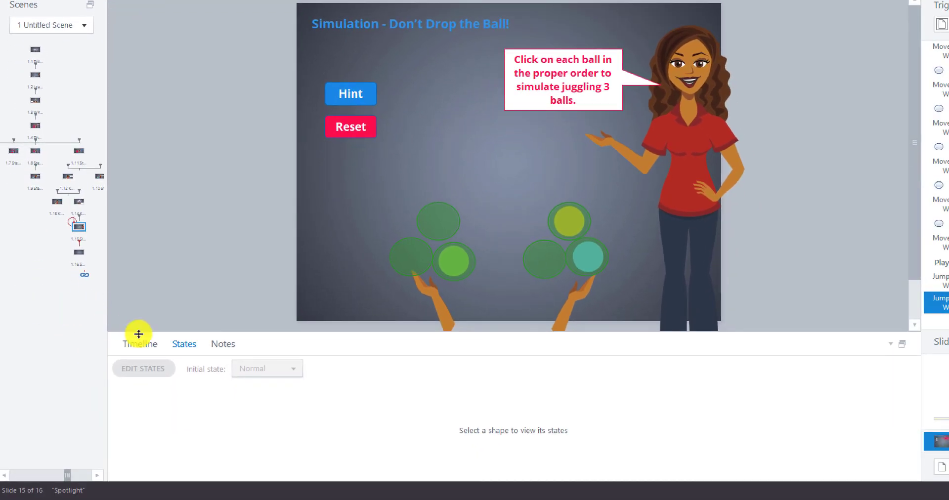
- Examine the simulation slide's timeline from its first objects to its end point
click(140, 341)
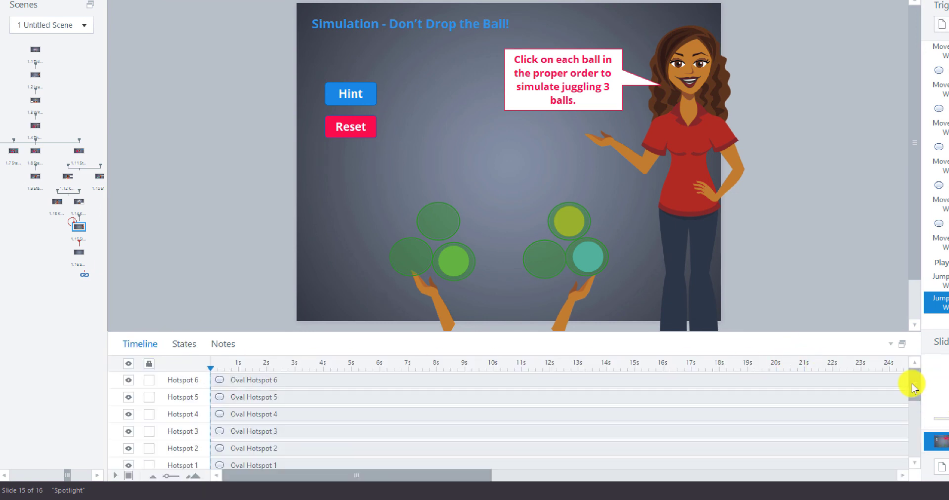
drag(912, 384, 912, 447)
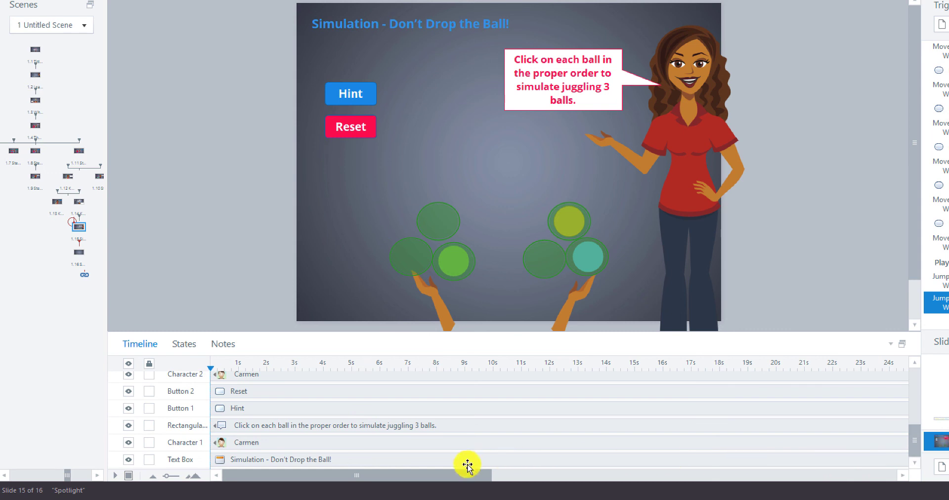
drag(458, 479, 880, 475)
mouse_move(913, 438)
mouse_down()
mouse_move(914, 358)
mouse_move(914, 450)
mouse_up()
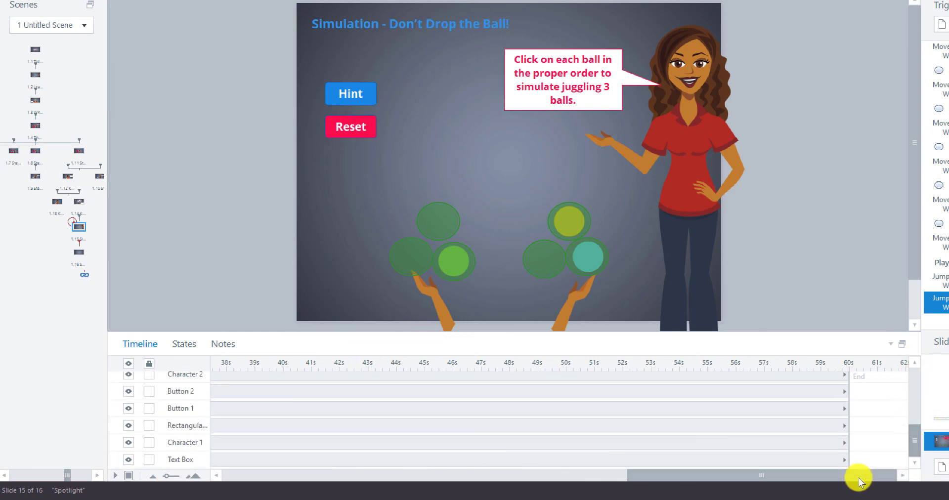
drag(856, 476, 237, 476)
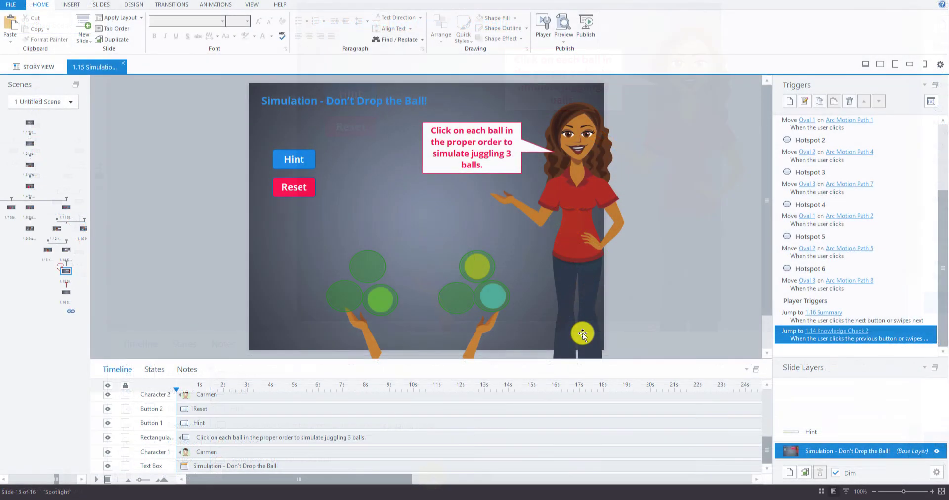
- Preview the course at the Simulation - Don't Drop the Ball! slide and test the Hint button and the yellow, green and blue balls in juggling order
click(565, 27)
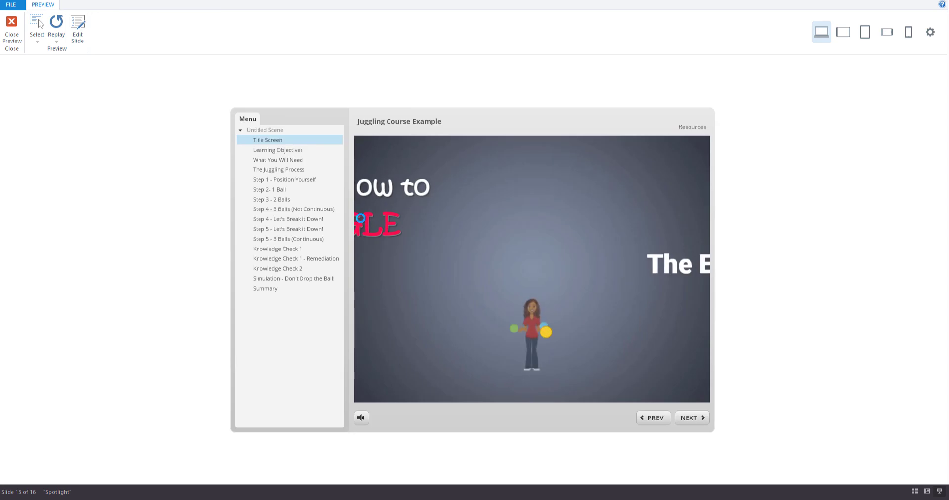
click(295, 279)
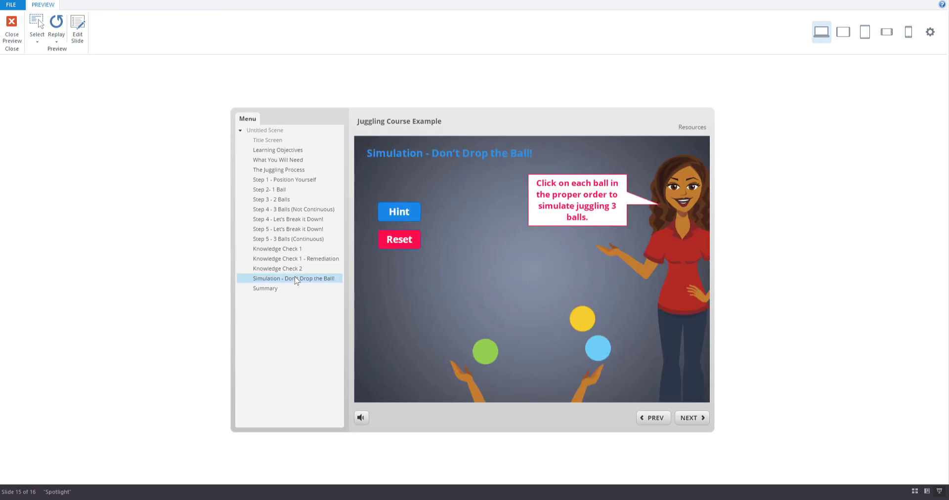
click(399, 208)
click(583, 319)
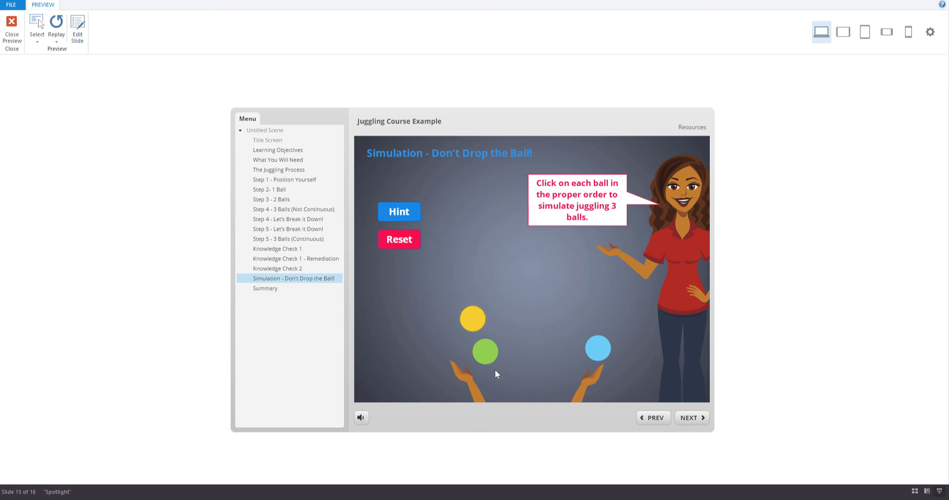
click(477, 351)
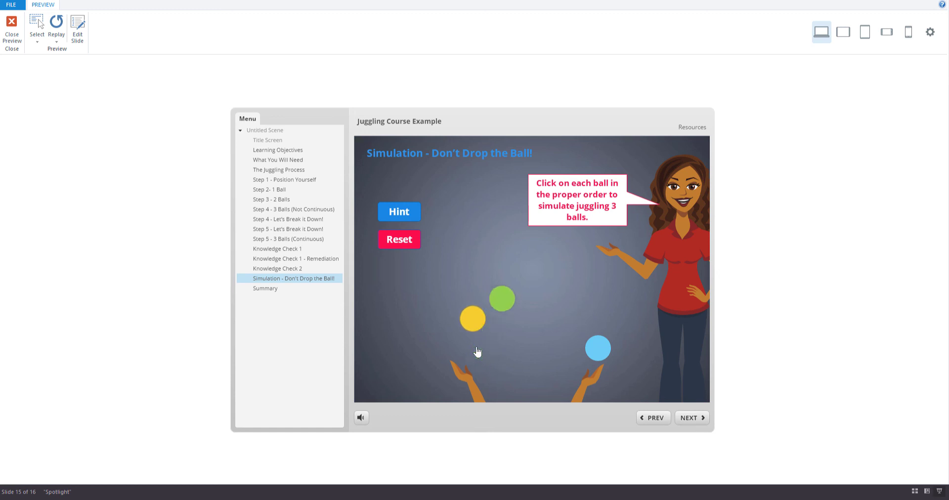
click(602, 352)
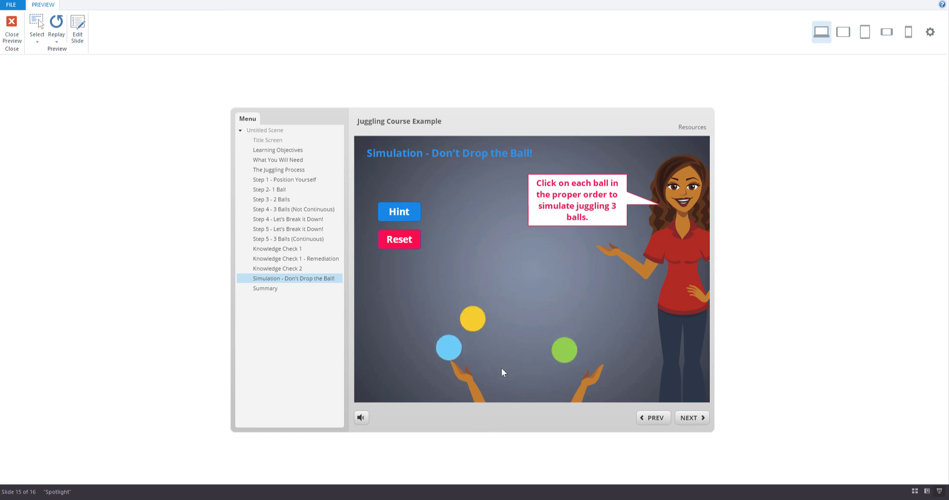
click(472, 319)
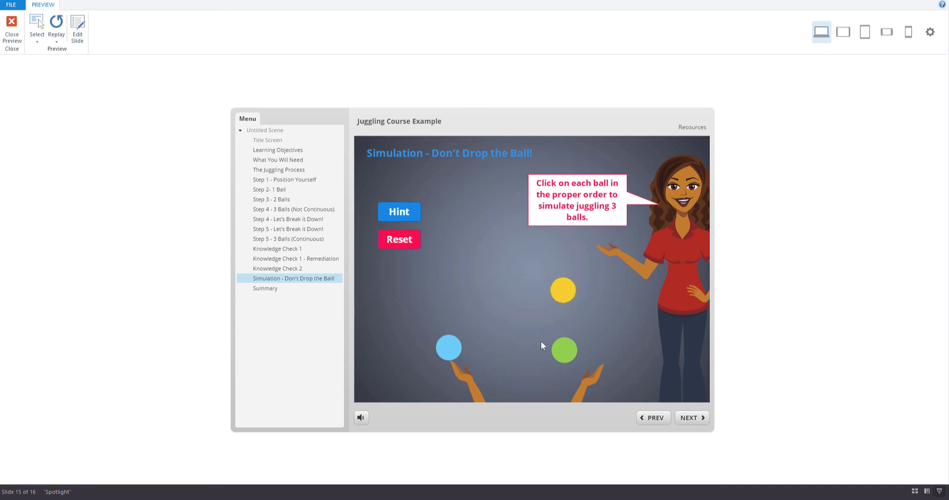